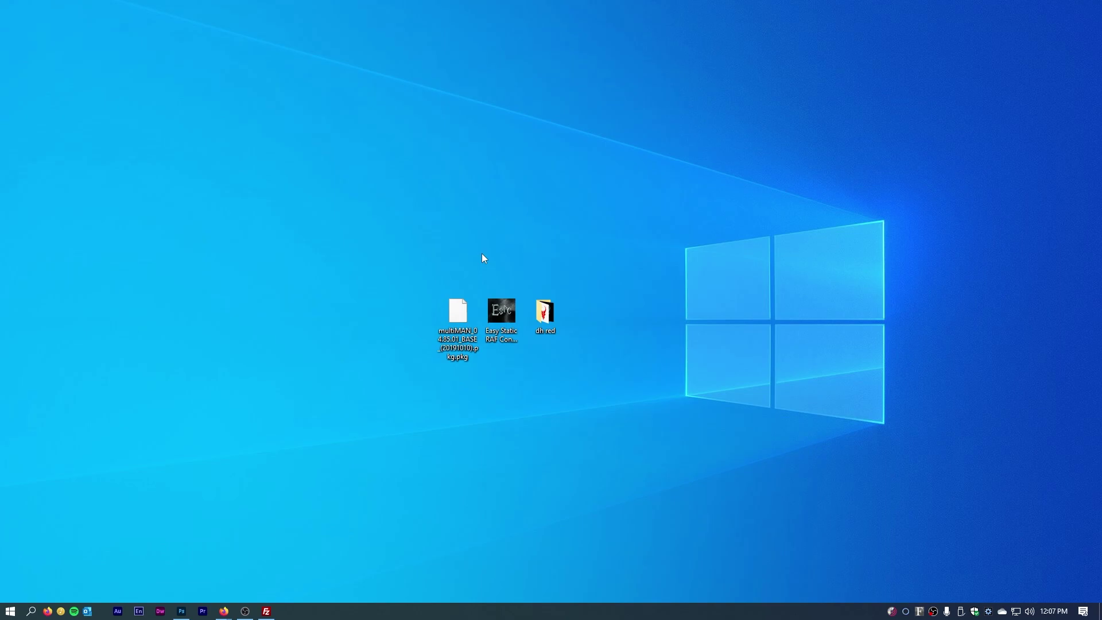
pyautogui.press('Right')
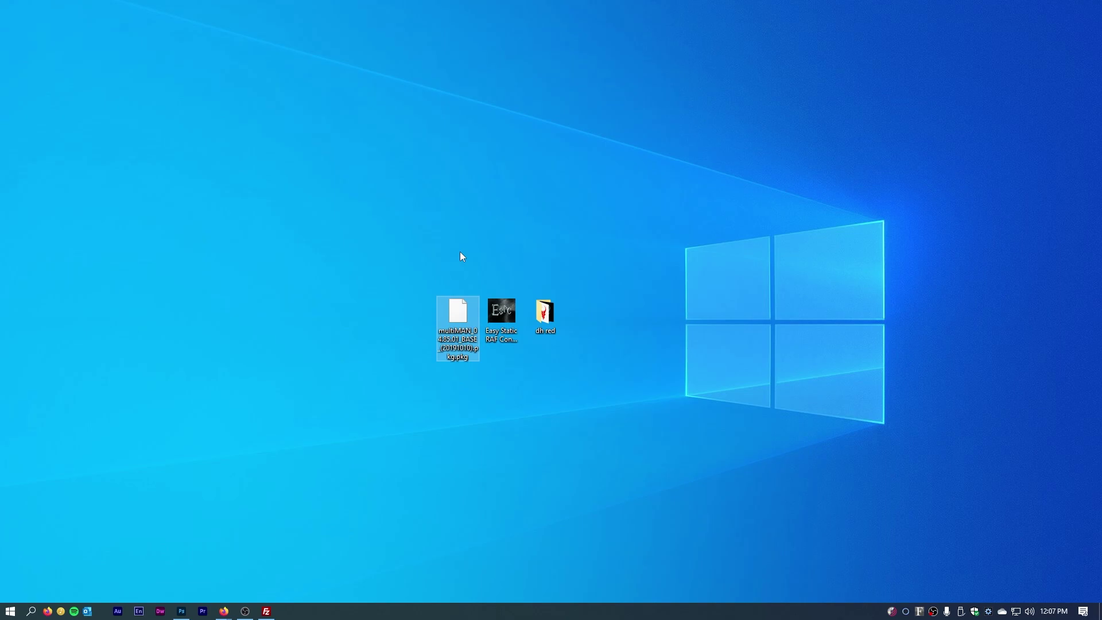
pyautogui.click(504, 297)
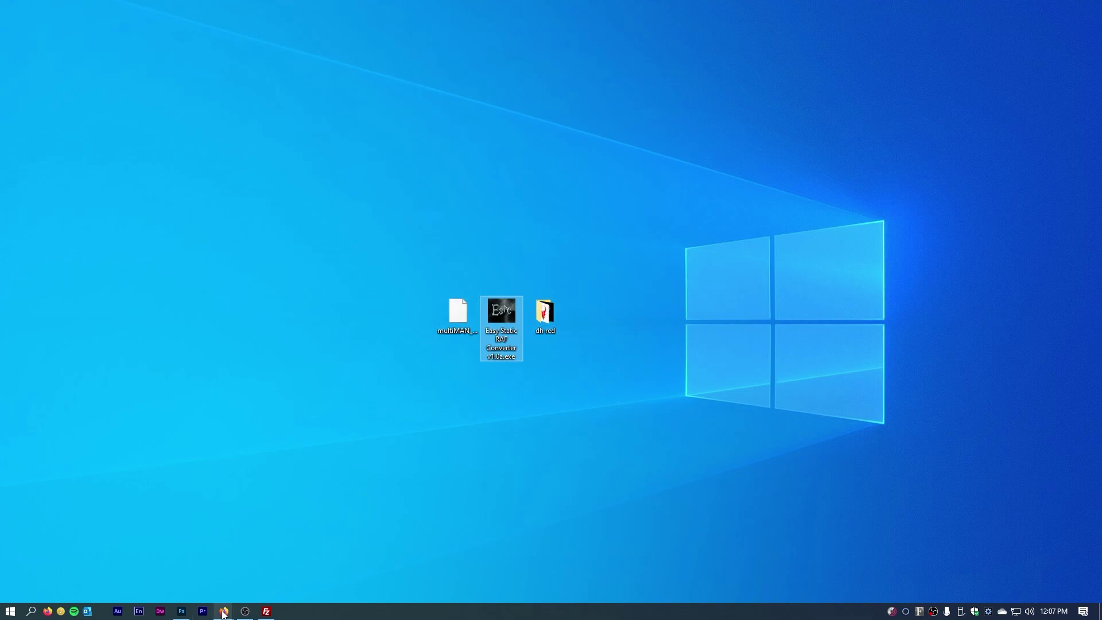
# Step: Switch to Firefox and download the multiMAN (BASE) v04.85.01 package from the Brewology multiMan page
pyautogui.moveTo(225, 612)
pyautogui.click(245, 566)
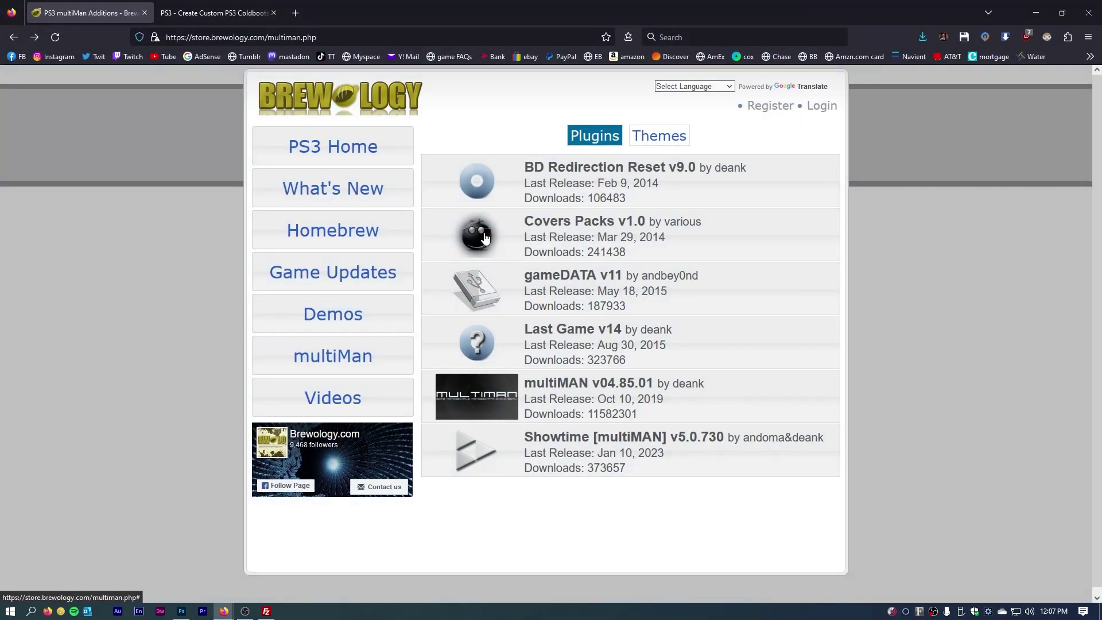
pyautogui.click(550, 388)
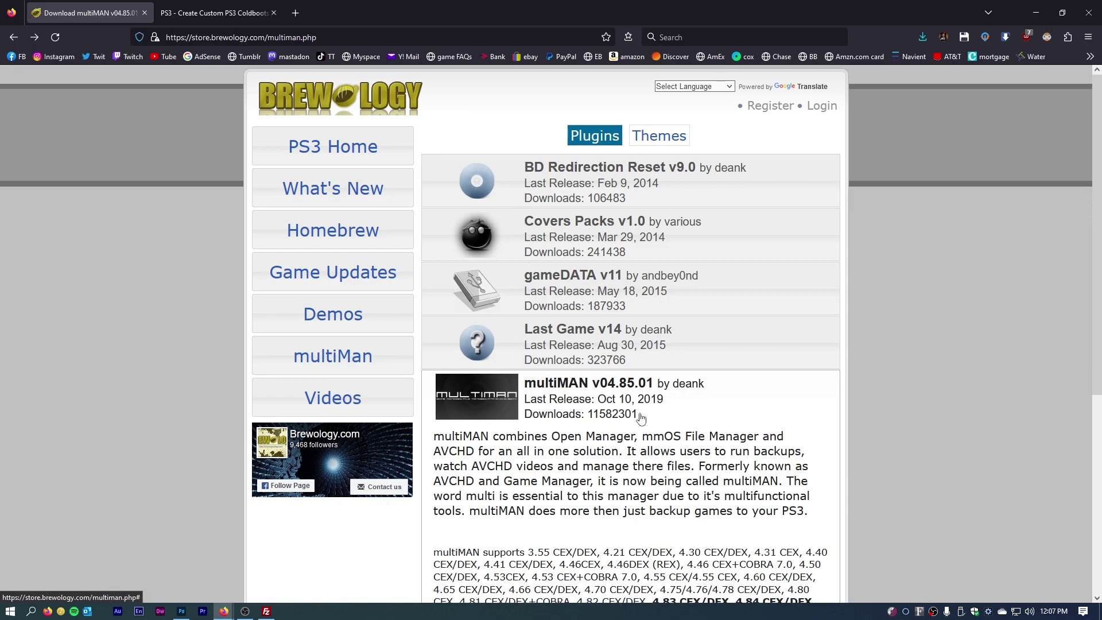
pyautogui.scroll(-5, 641, 420)
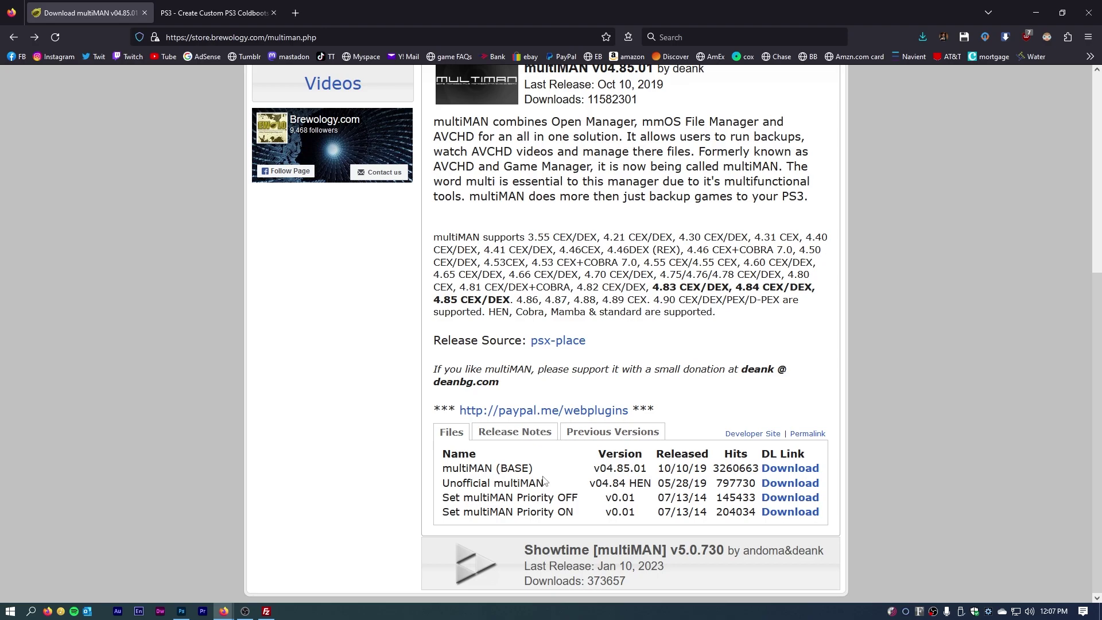
pyautogui.click(779, 469)
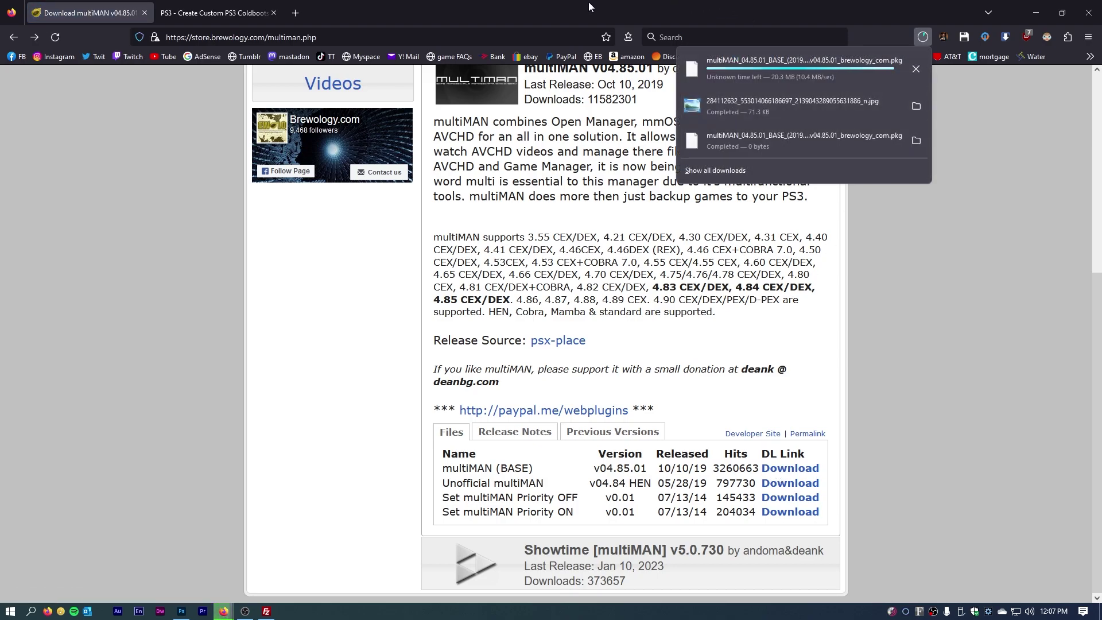
# Step: Download Easy Static RAF Converter v1.0a from its MediaFire page and minimize the browser
pyautogui.click(243, 14)
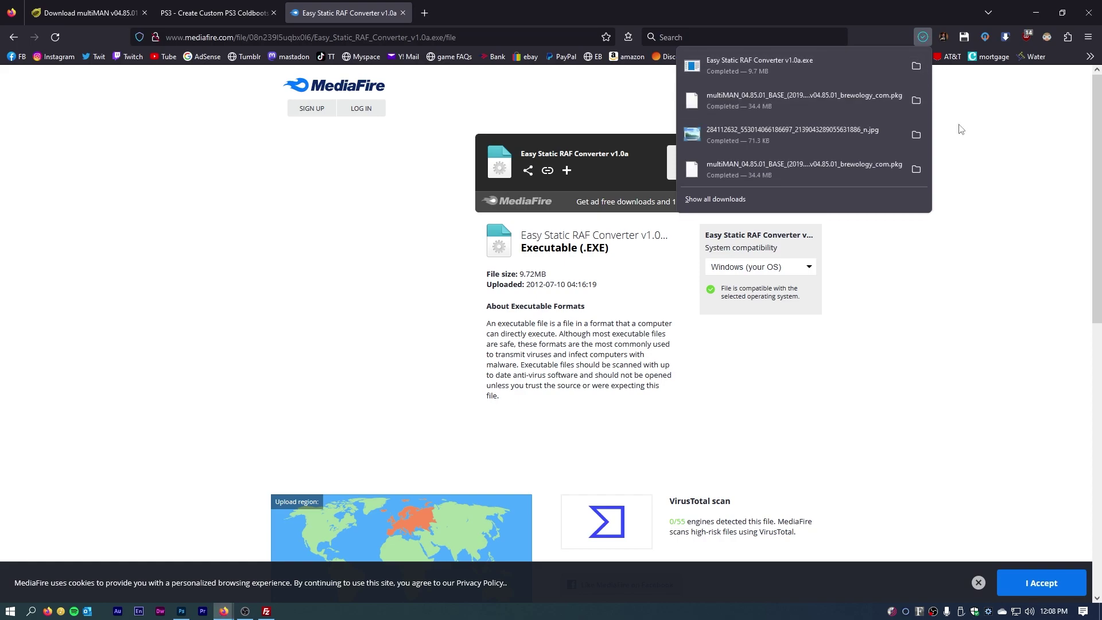
pyautogui.click(1002, 32)
pyautogui.click(1035, 13)
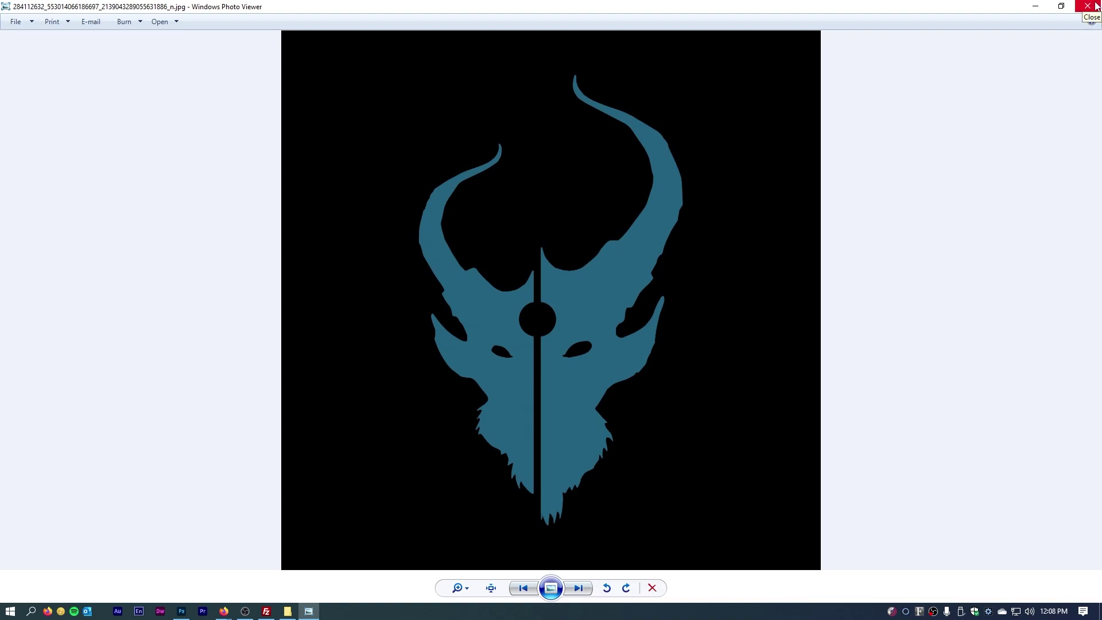
# Step: Close the blue logo's image preview and, in Photoshop, convert the locked Background into a regular layer named Layer 0
pyautogui.click(1094, 6)
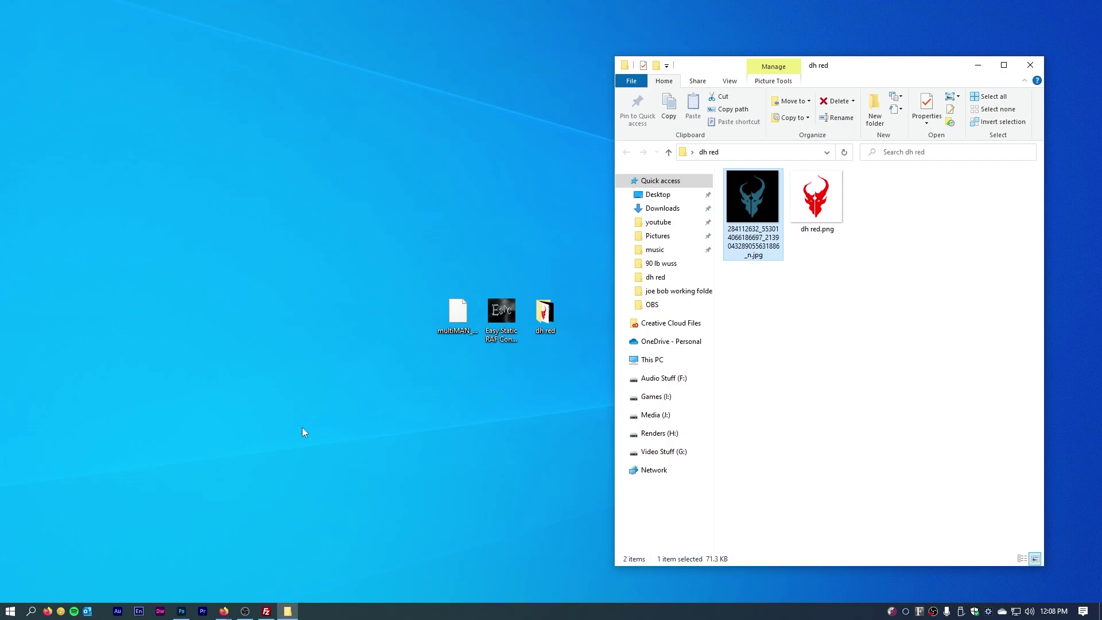
pyautogui.click(182, 611)
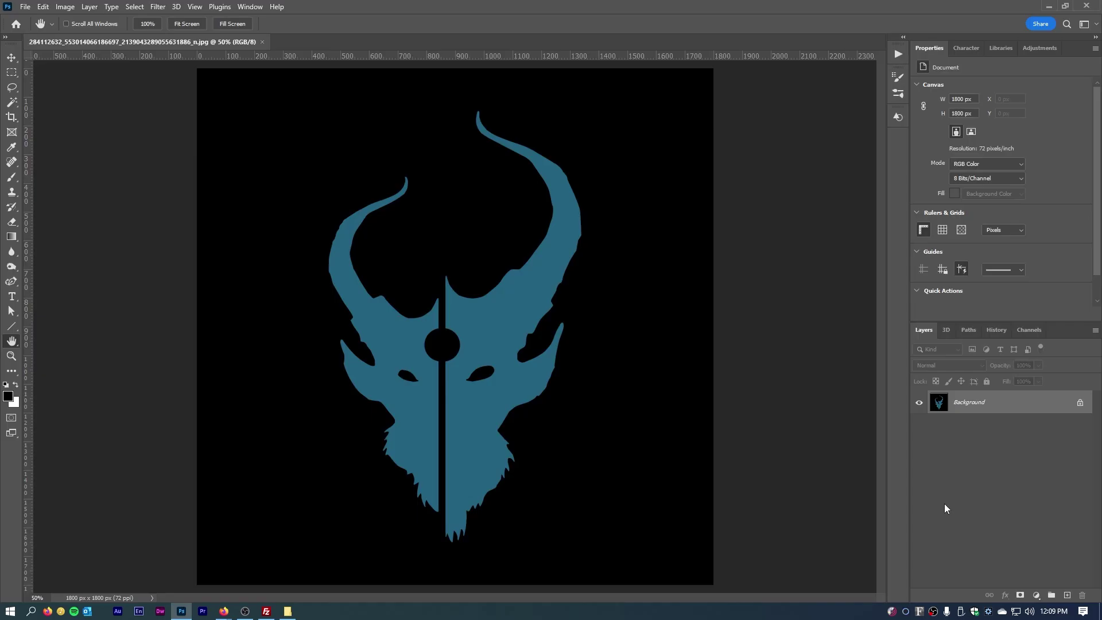
pyautogui.doubleClick(964, 415)
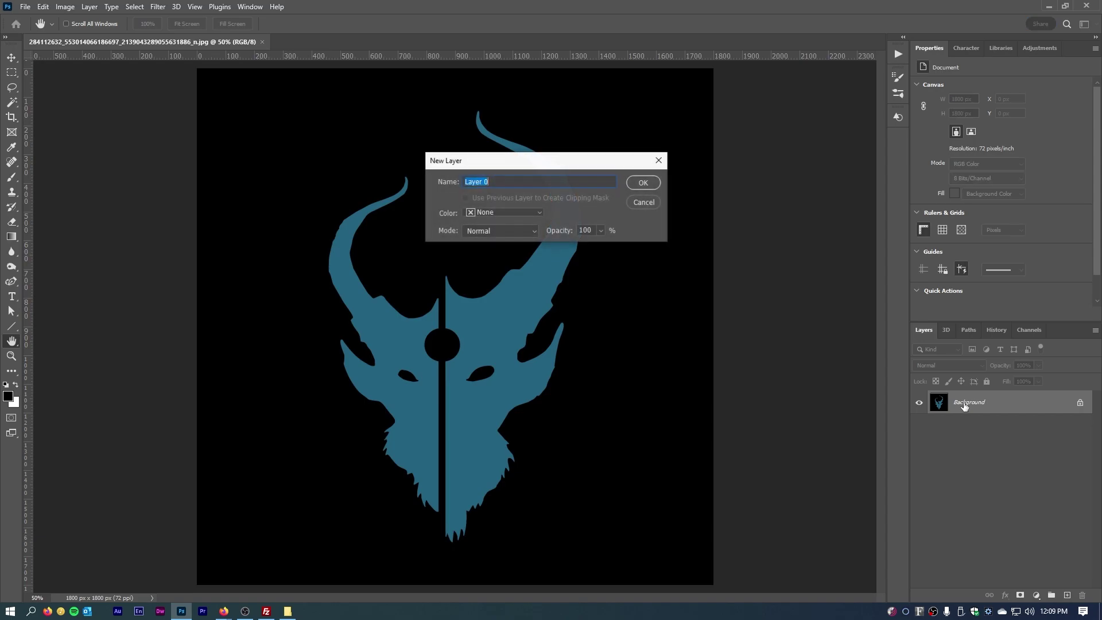
pyautogui.click(643, 182)
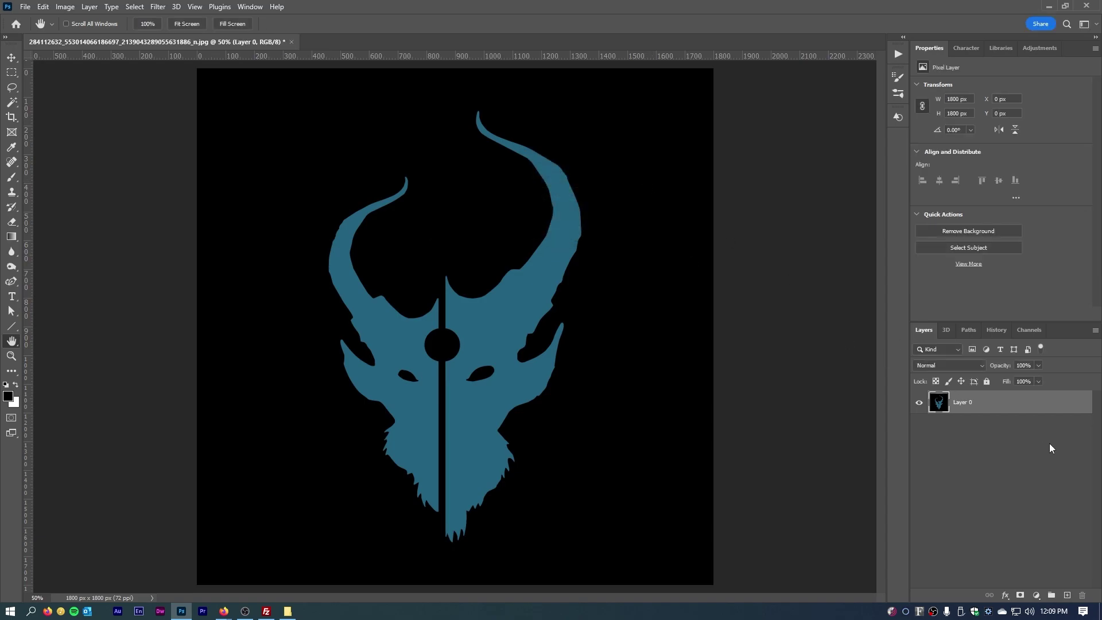
# Step: Select the black background and both eye areas with the Magic Wand, delete them to transparency, and clear the selection
pyautogui.click(11, 147)
pyautogui.click(11, 102)
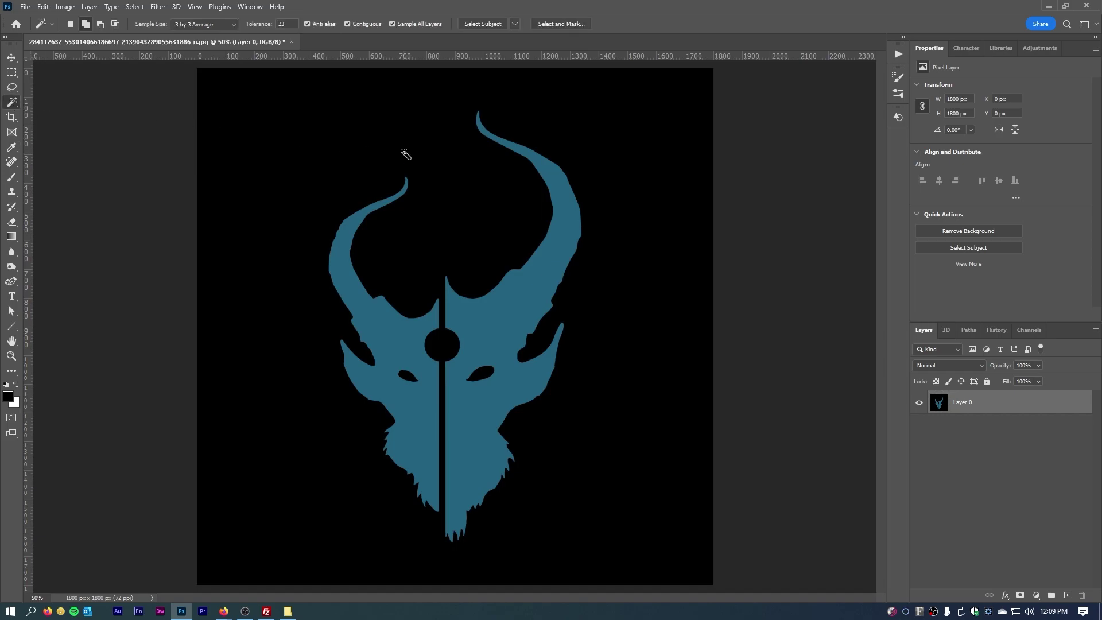
pyautogui.click(414, 165)
pyautogui.keyDown('shift'); pyautogui.click(408, 377); pyautogui.keyUp('shift')
pyautogui.keyDown('shift'); pyautogui.click(477, 375); pyautogui.keyUp('shift')
pyautogui.press('Delete')
pyautogui.hotkey('ctrl', 'd')
pyautogui.press('m')
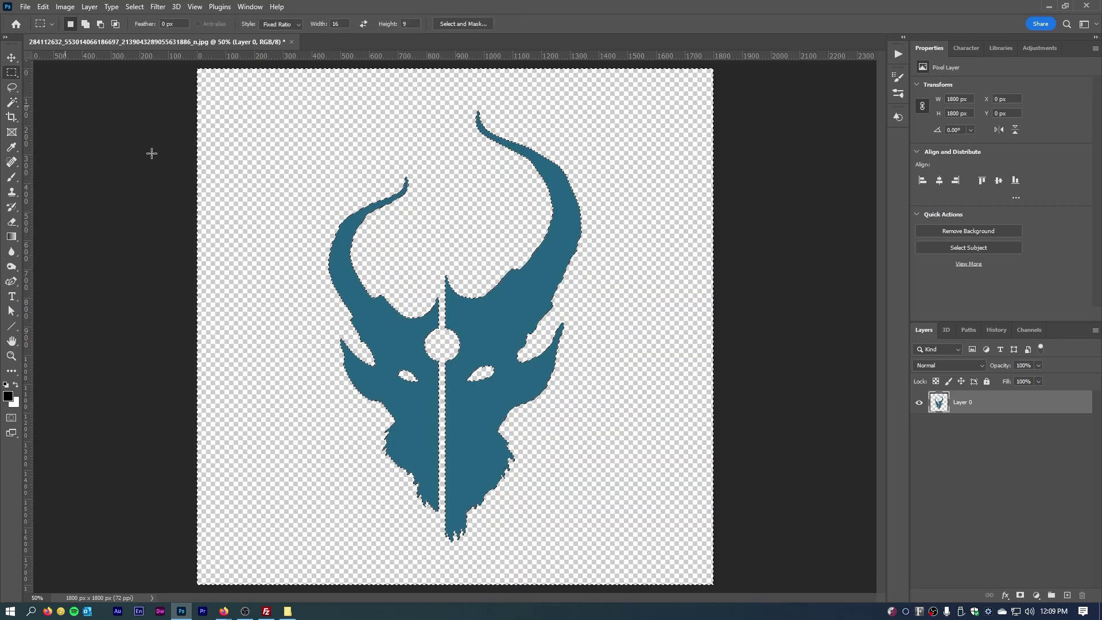
# Step: Load the logo's outline on Layer 0 as a selection, fill it with solid red, and deselect
pyautogui.keyDown('ctrl'); pyautogui.click(940, 405); pyautogui.keyUp('ctrl')
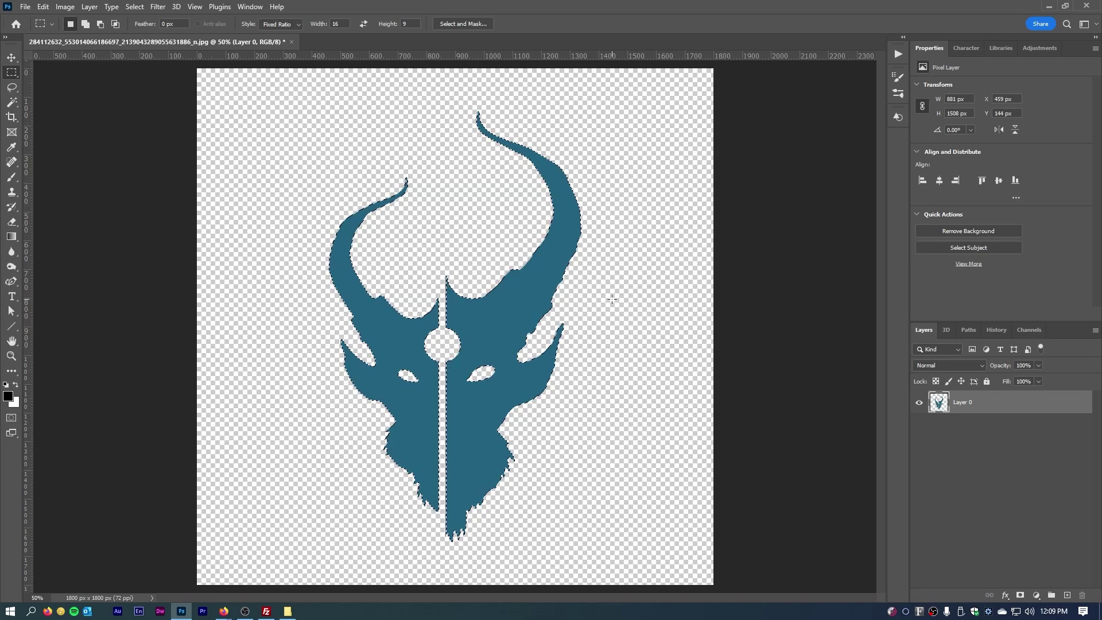
pyautogui.hotkey('shift', 'F5')
pyautogui.click(554, 163)
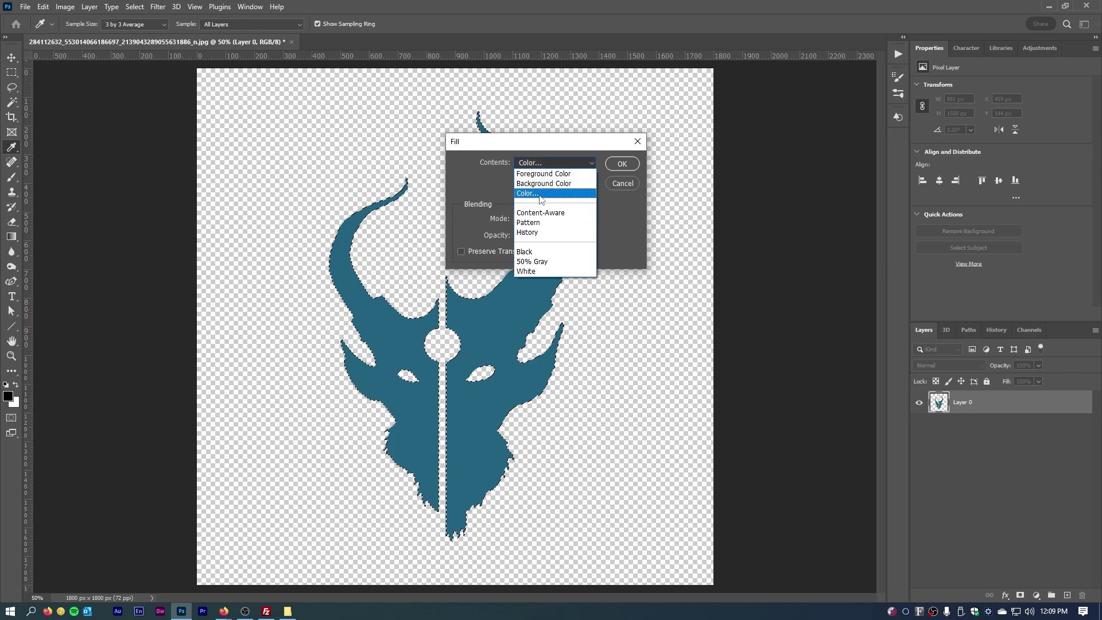
pyautogui.click(537, 193)
pyautogui.click(810, 139)
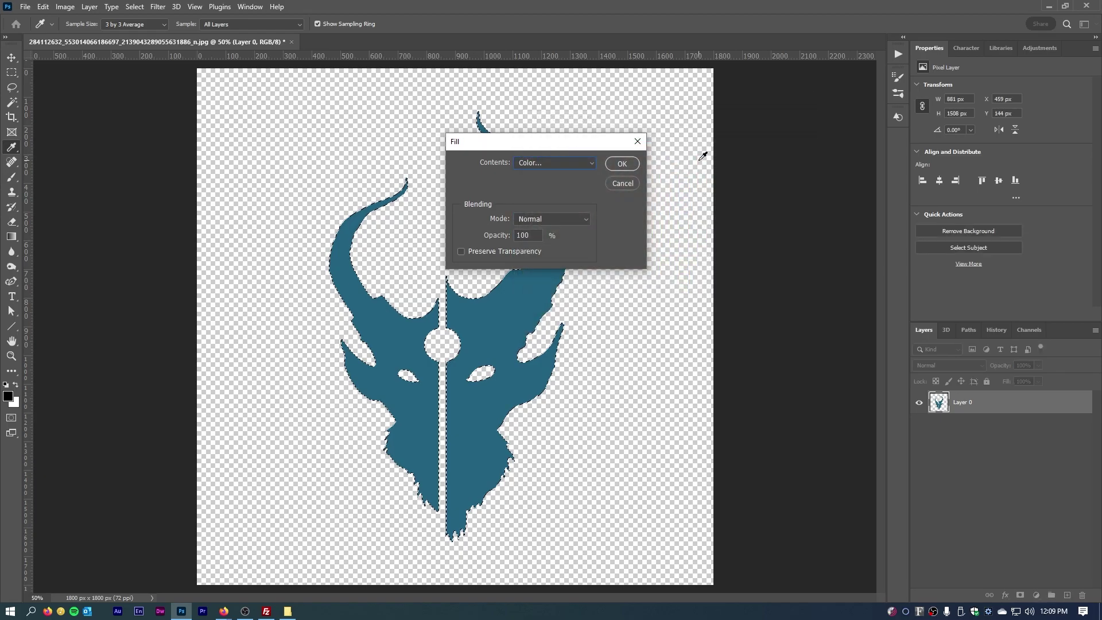
pyautogui.click(634, 171)
pyautogui.hotkey('ctrl', 'd')
pyautogui.press('m')
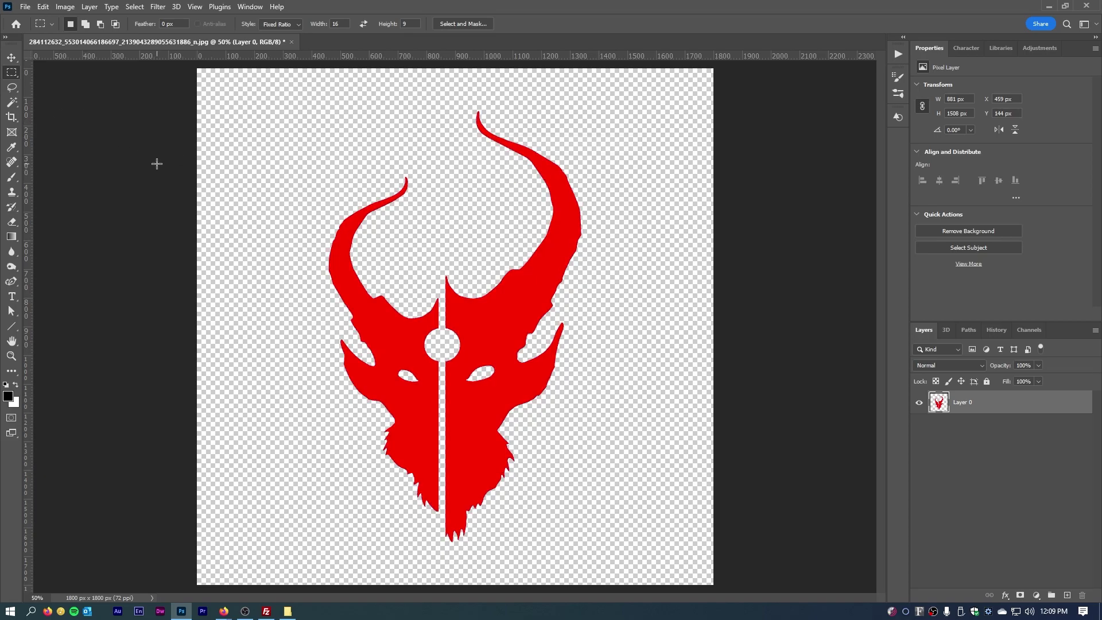
# Step: Save a copy as the PNG "dh red.png" in the dh red folder, replacing the existing file and using the large file size option
pyautogui.click(25, 7)
pyautogui.click(50, 156)
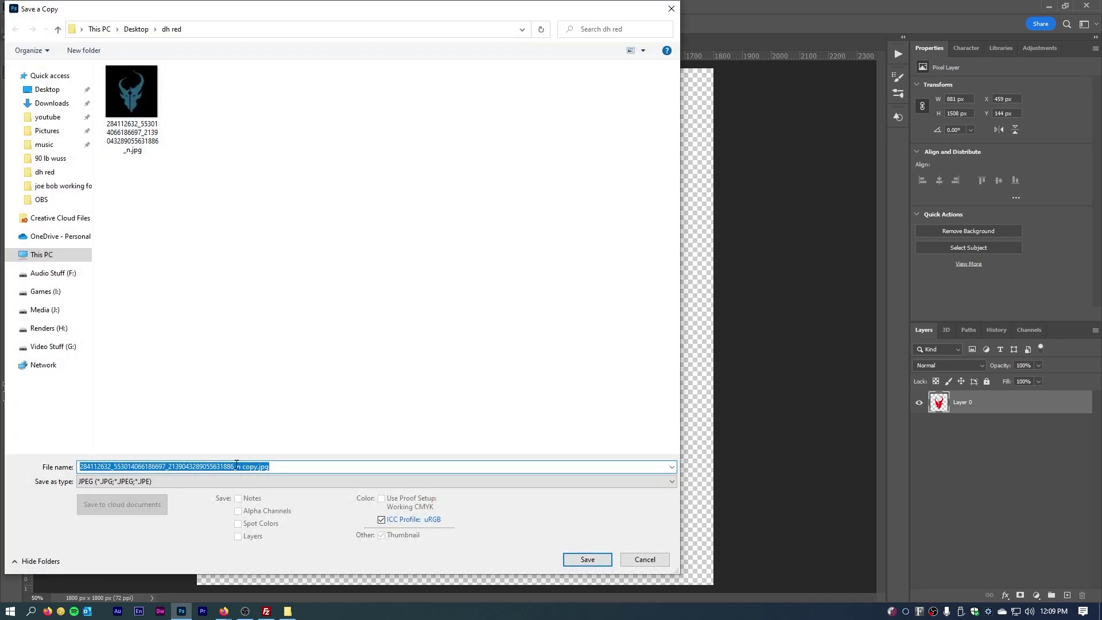
pyautogui.click(257, 466)
pyautogui.moveTo(257, 466); pyautogui.dragTo(3, 423)
pyautogui.click(139, 484)
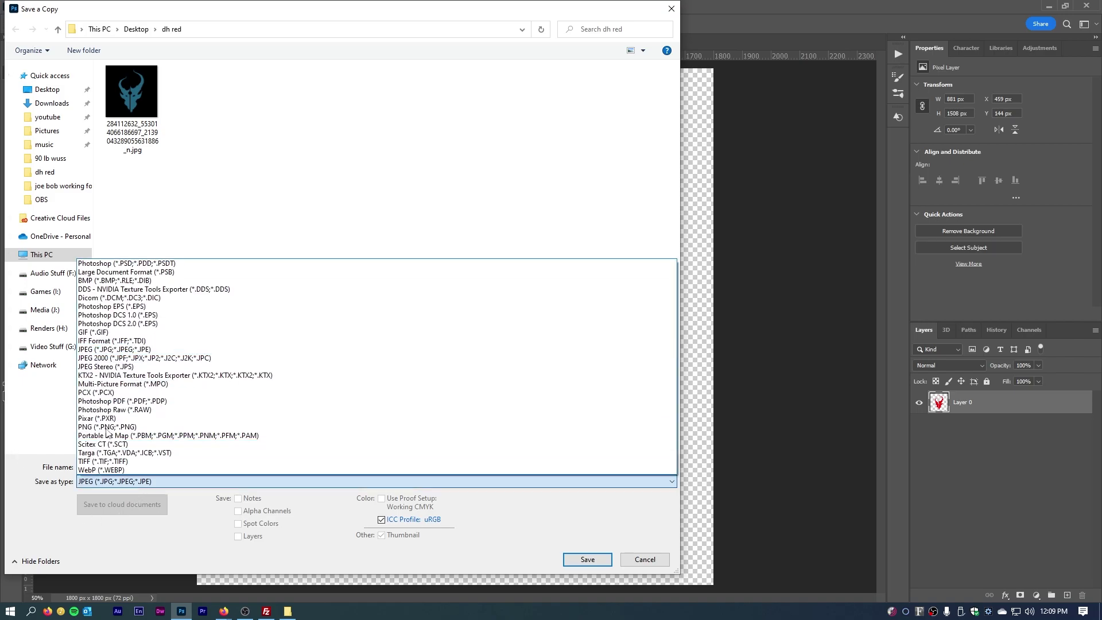
pyautogui.click(110, 427)
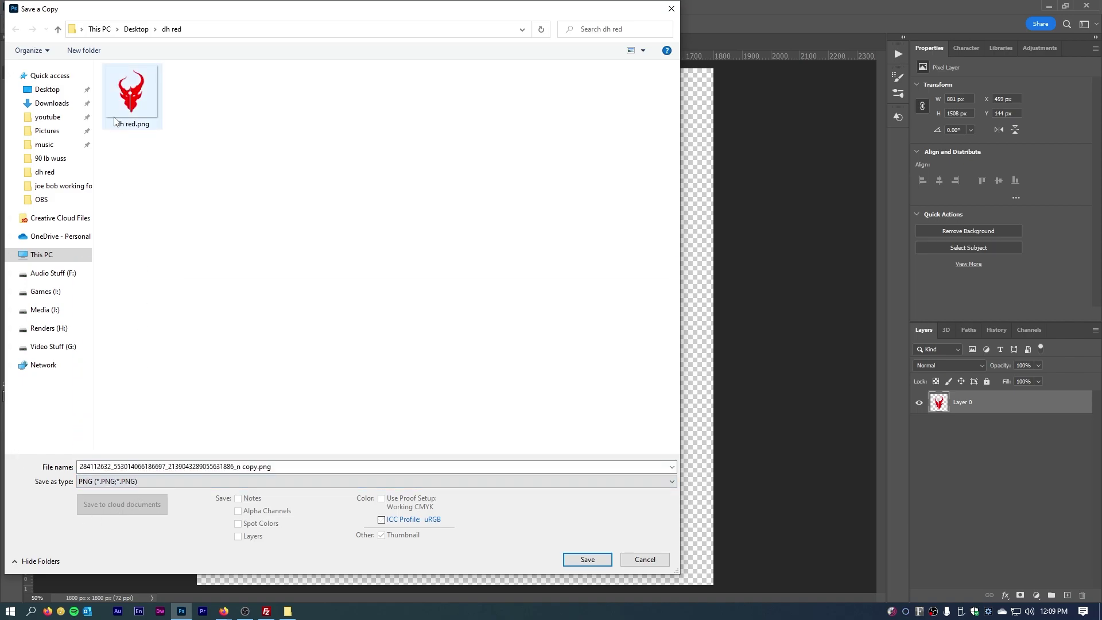
pyautogui.click(131, 95)
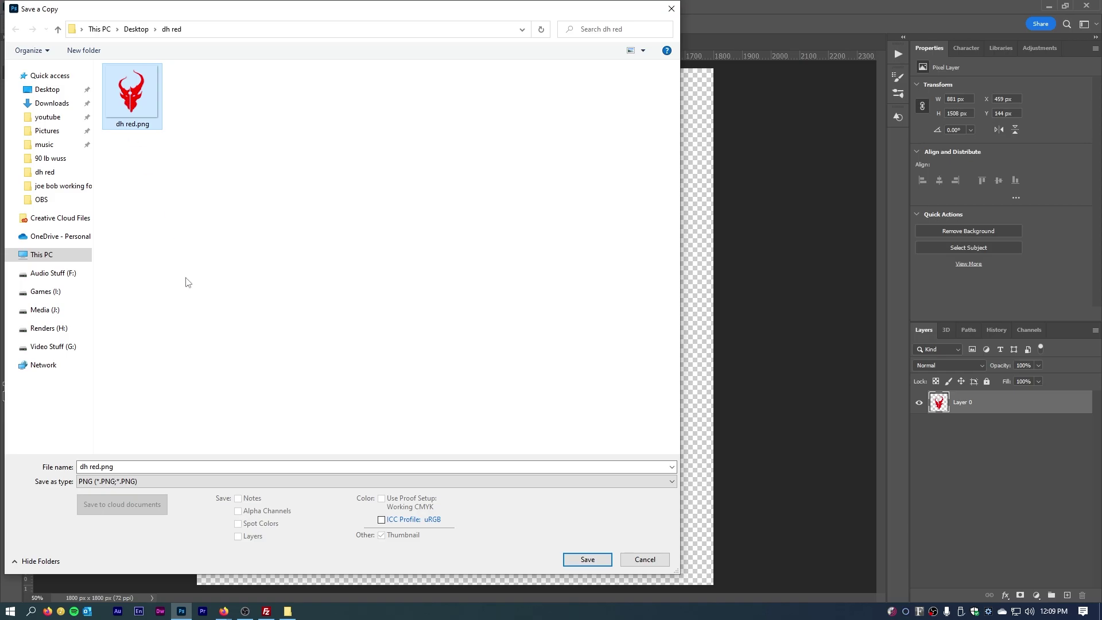
pyautogui.click(587, 559)
pyautogui.click(578, 308)
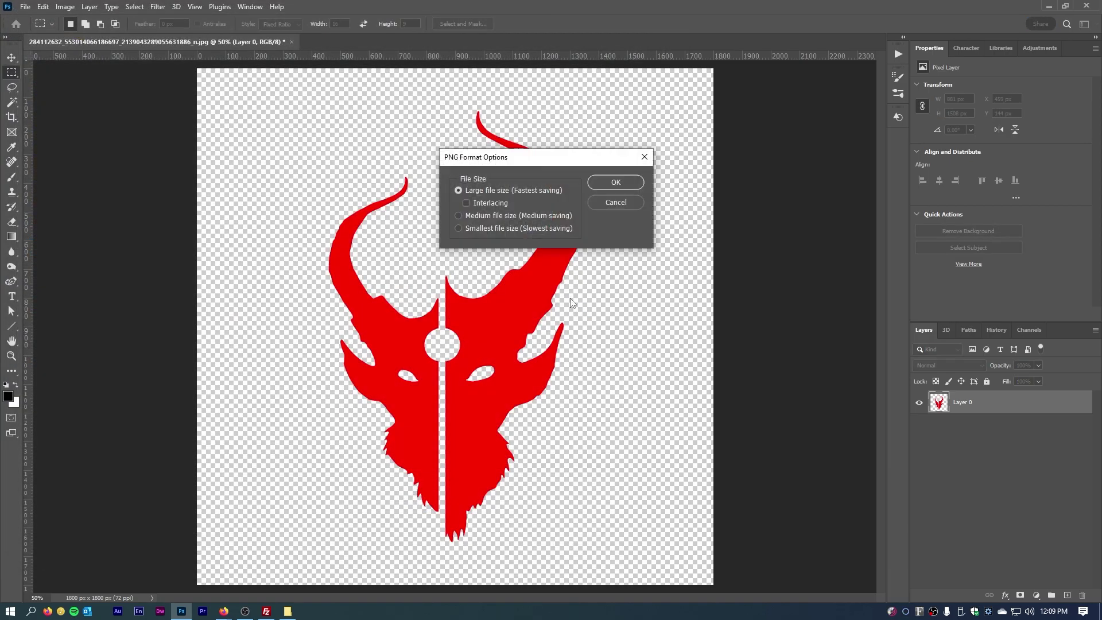
pyautogui.click(598, 183)
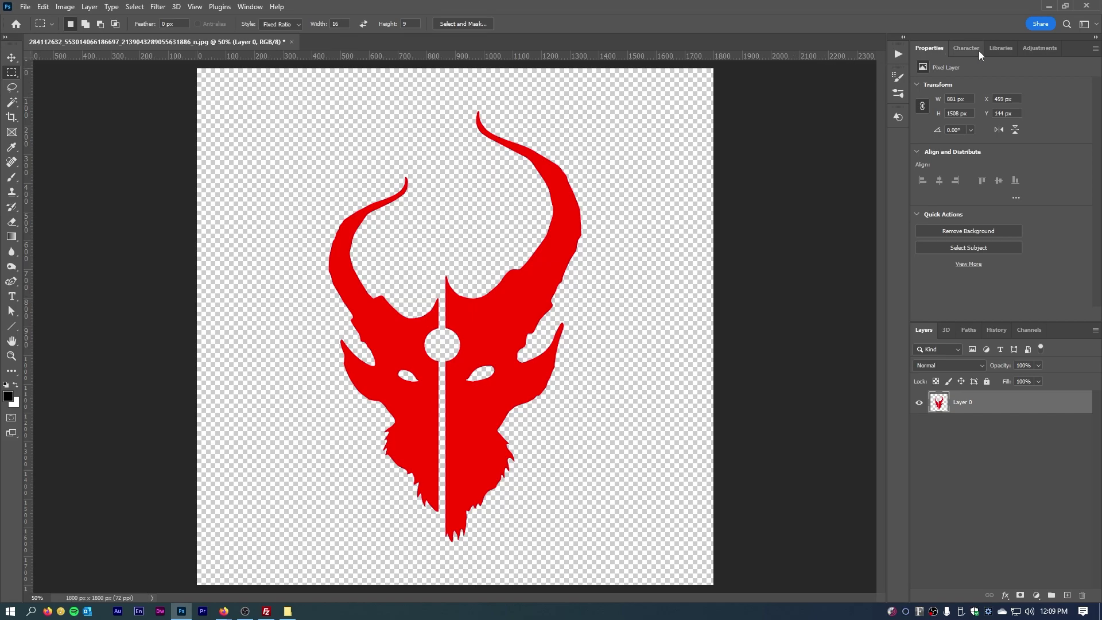
# Step: Minimize Photoshop, view dh red.png from the dh red folder to check the red logo, and close the viewer
pyautogui.click(1049, 6)
pyautogui.moveTo(816, 208)
pyautogui.mouseDown()
pyautogui.moveTo(781, 221)
pyautogui.moveTo(848, 281)
pyautogui.moveTo(838, 238)
pyautogui.moveTo(440, 275)
pyautogui.moveTo(391, 318)
pyautogui.moveTo(502, 336)
pyautogui.moveTo(821, 240)
pyautogui.moveTo(820, 208)
pyautogui.mouseUp()
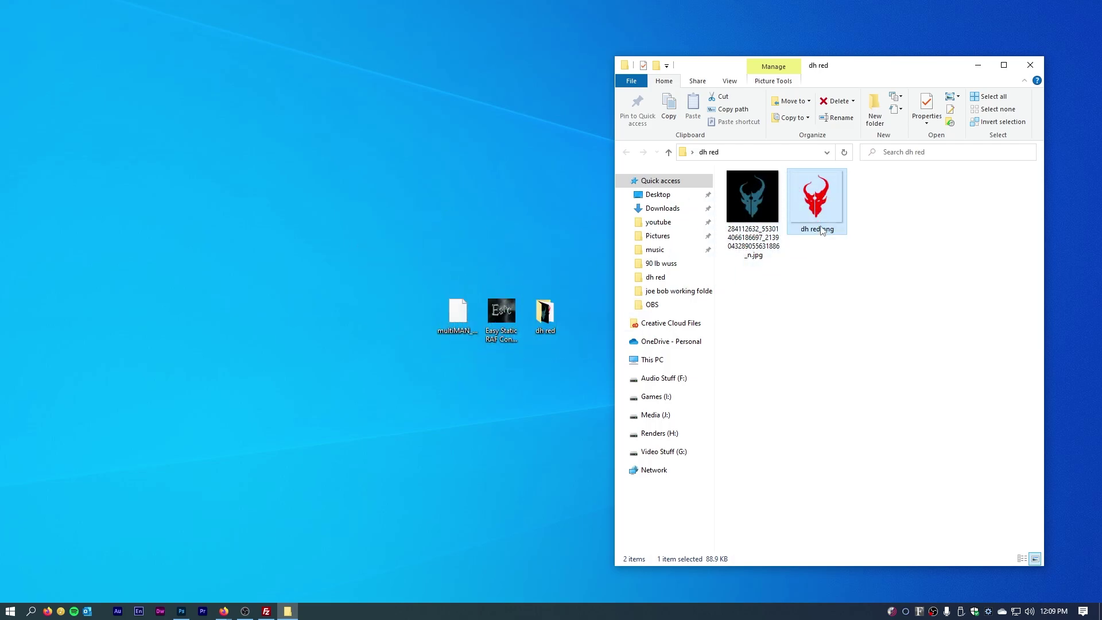
pyautogui.doubleClick(819, 206)
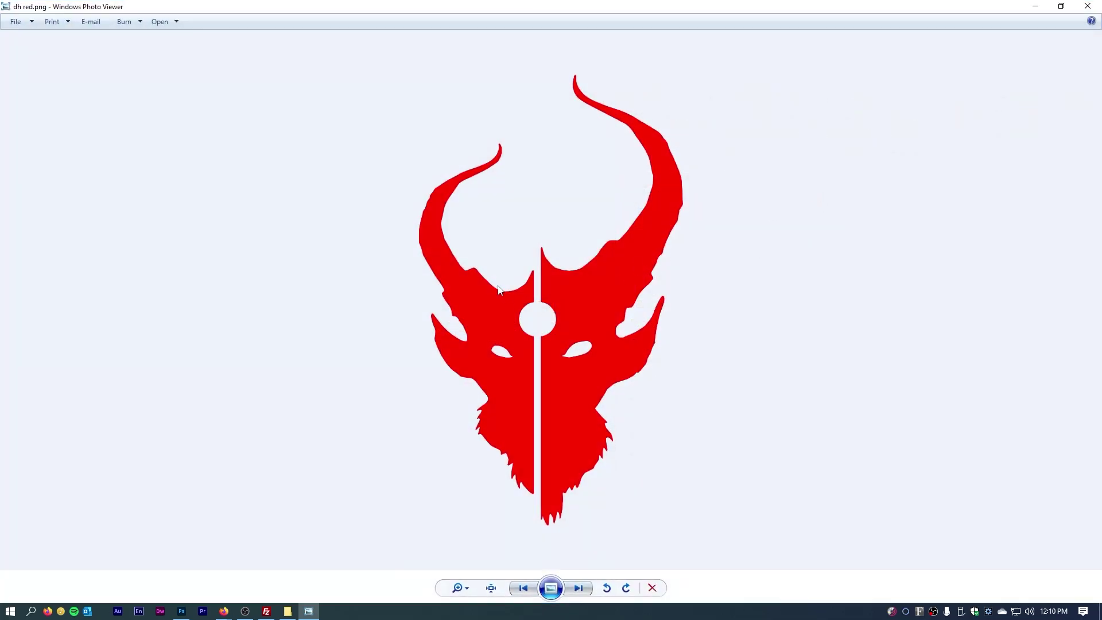
pyautogui.click(1088, 6)
pyautogui.click(797, 351)
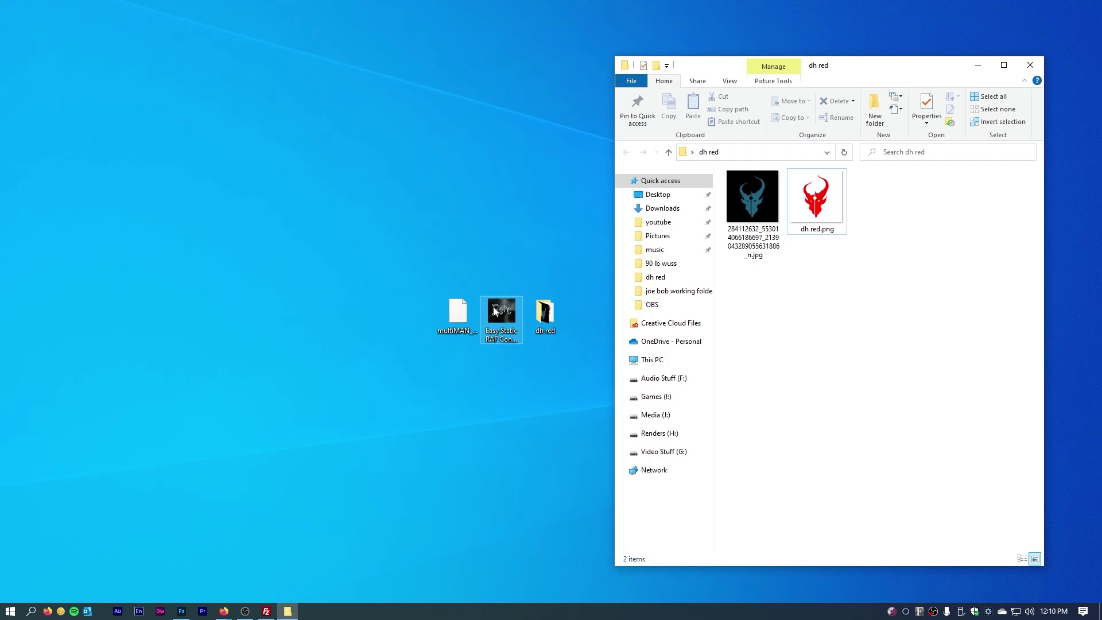
# Step: Move Easy Static RAF Converter v1.0a.exe into the dh red folder, launch it, and load dh red.png
pyautogui.moveTo(495, 311); pyautogui.dragTo(944, 213)
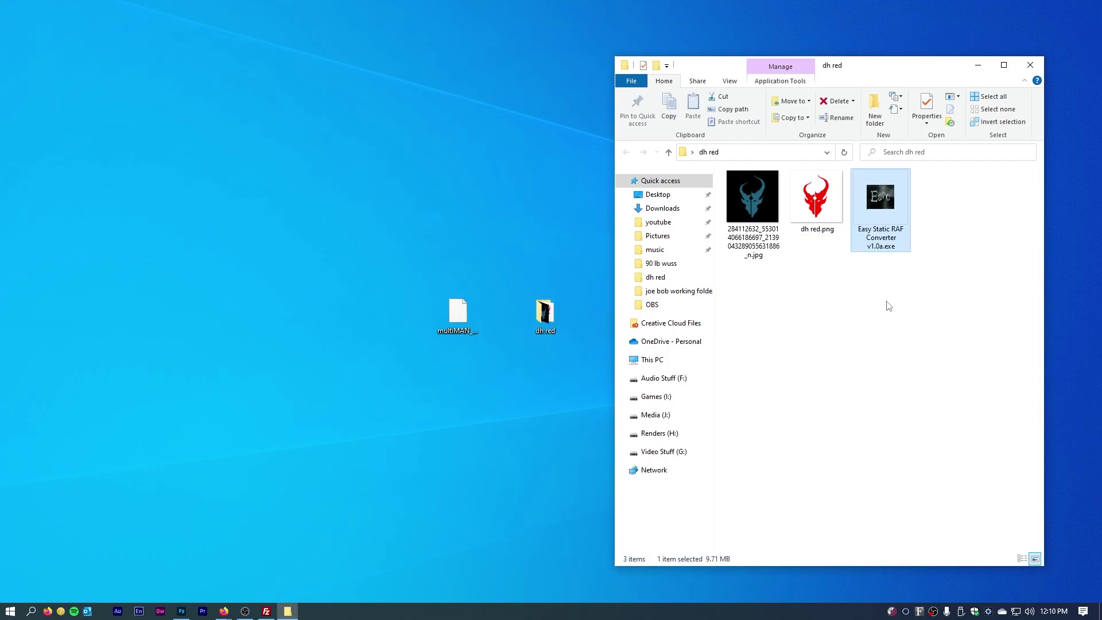
pyautogui.click(841, 351)
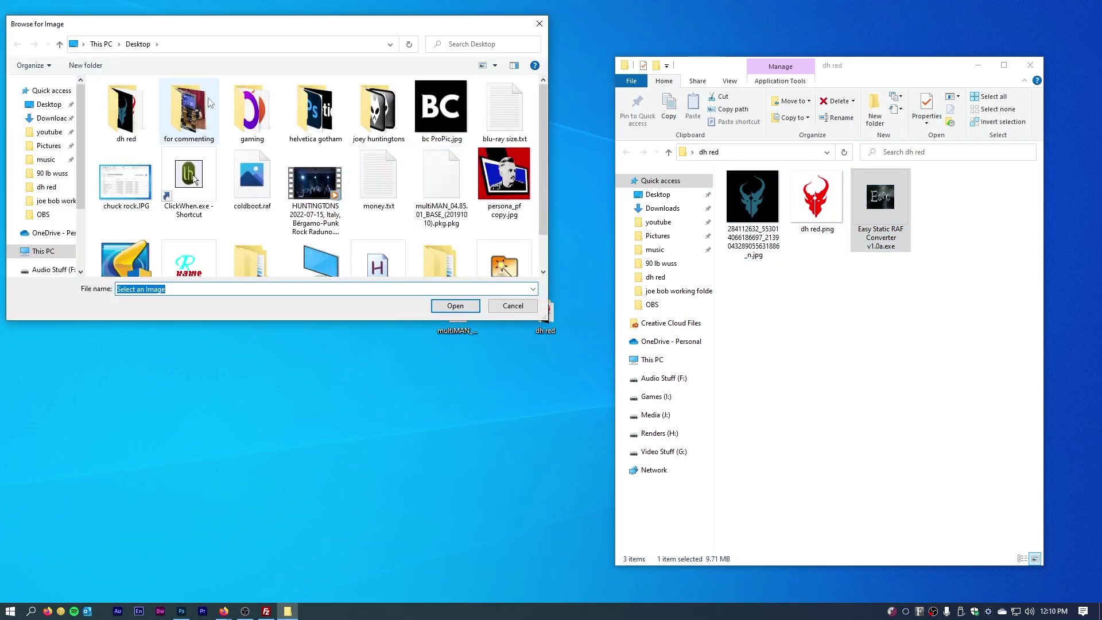
pyautogui.doubleClick(124, 112)
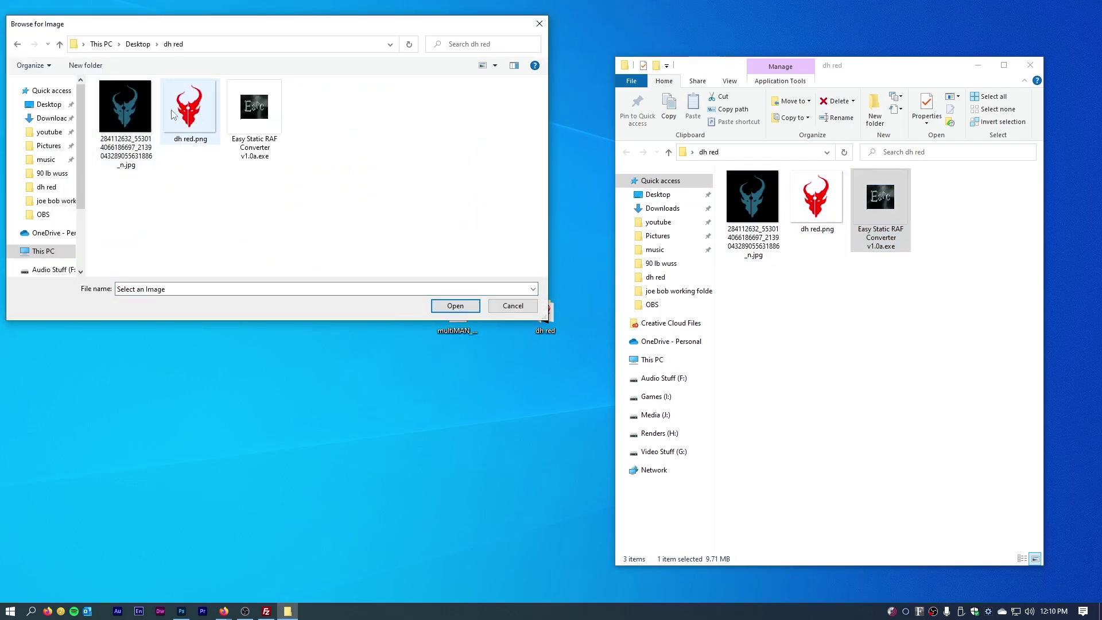
pyautogui.click(447, 310)
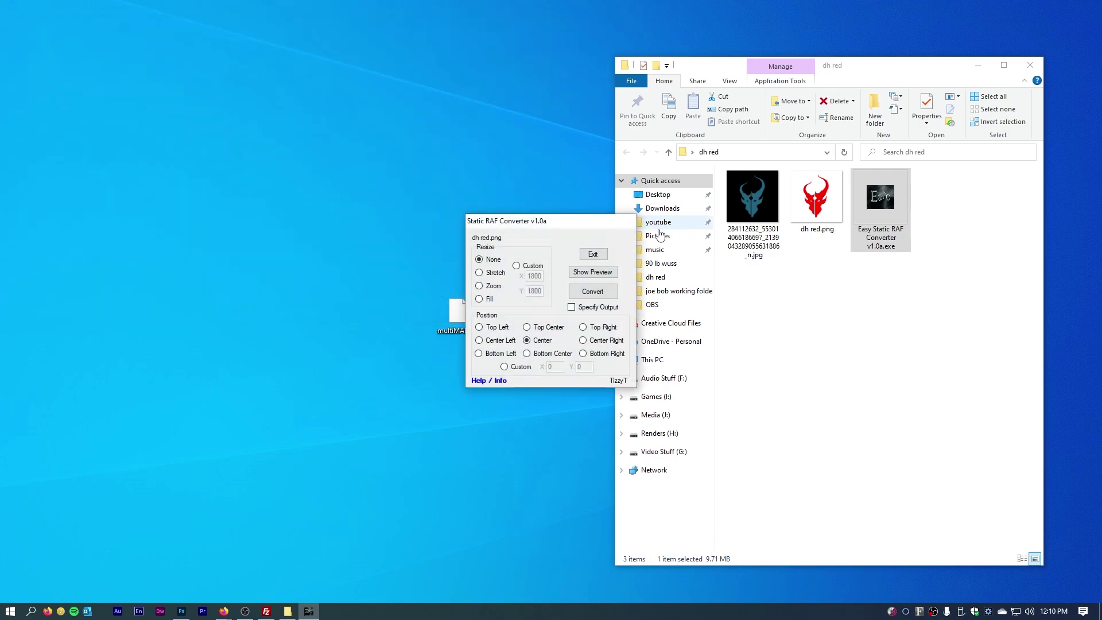
# Step: Show the converter's preview of the logo and arrange the converter and preview windows side by side
pyautogui.moveTo(564, 218); pyautogui.dragTo(386, 197)
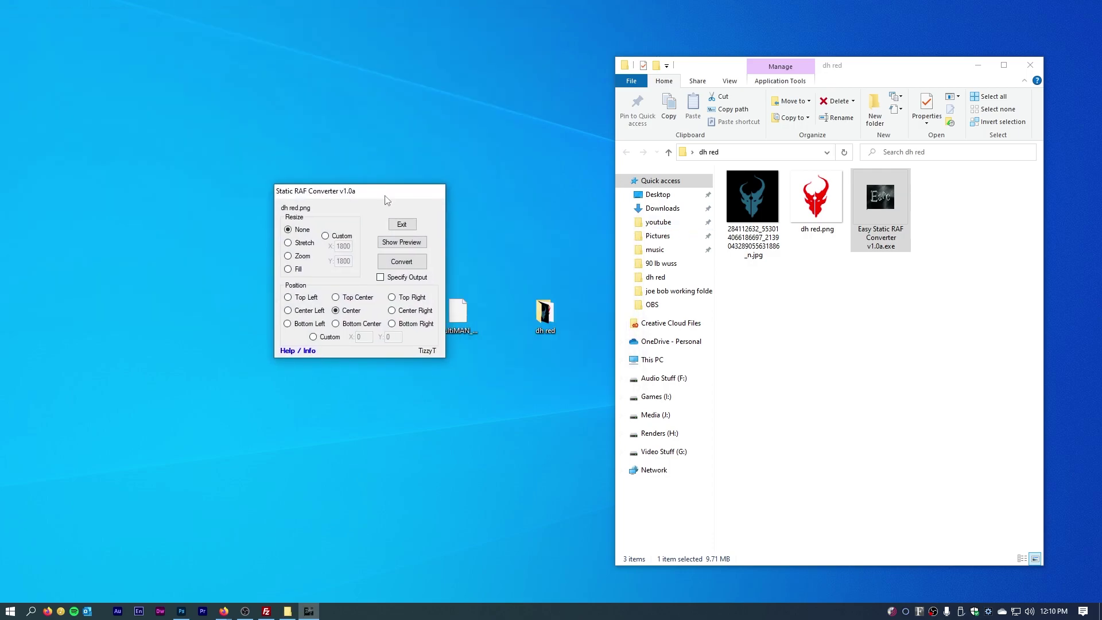
pyautogui.click(402, 243)
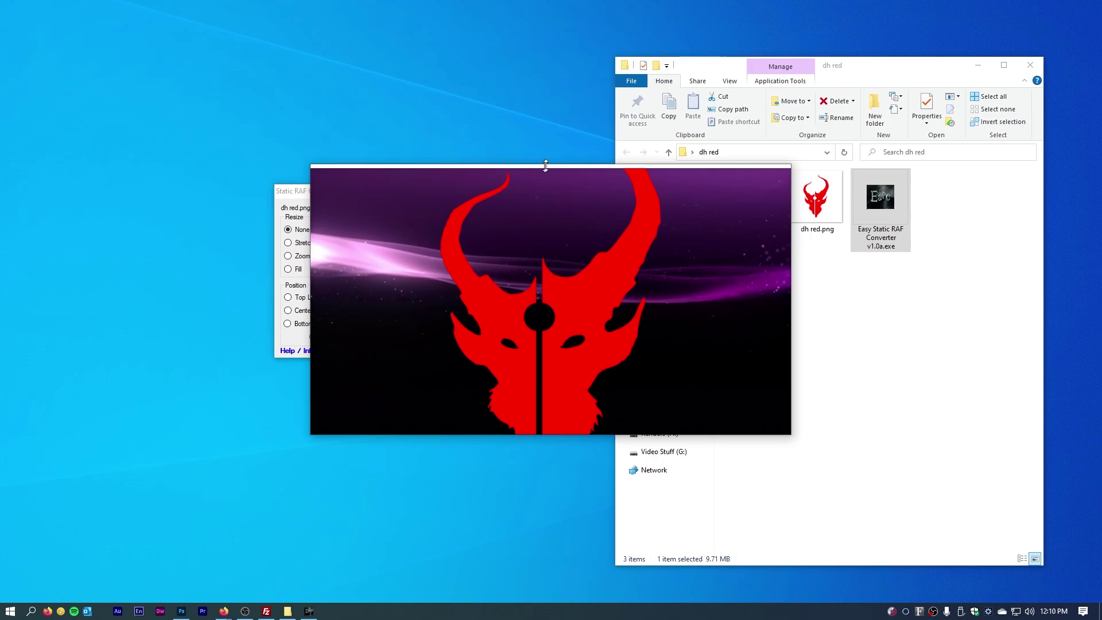
pyautogui.moveTo(593, 185); pyautogui.dragTo(722, 178)
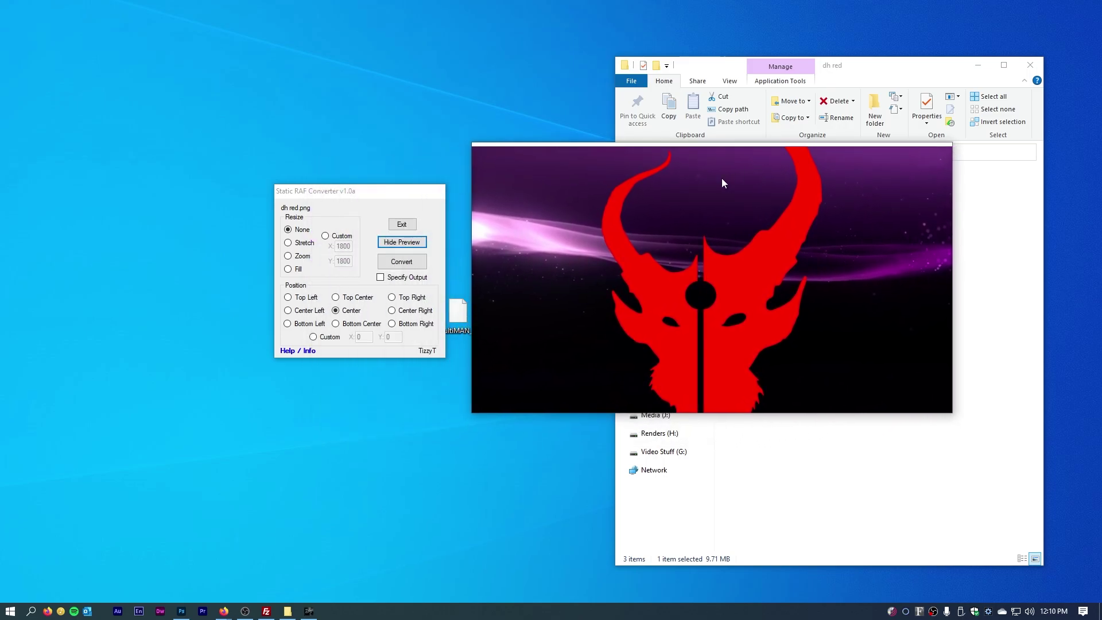
# Step: Resize the logo to a custom 680 by 680 and position it Center Right
pyautogui.click(326, 237)
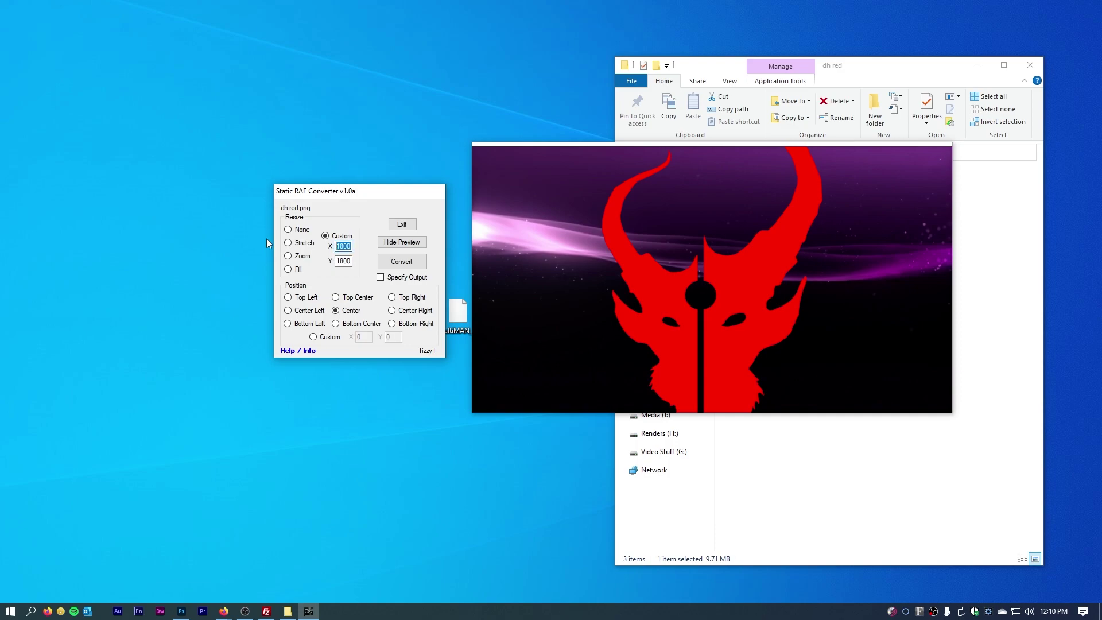
pyautogui.write('680')
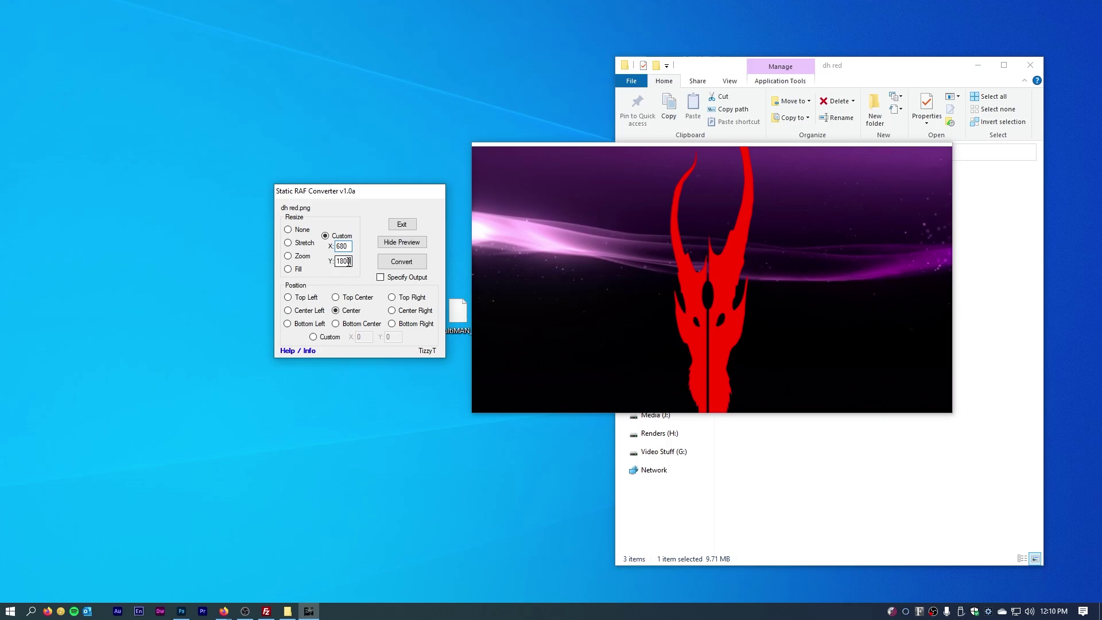
pyautogui.write('680')
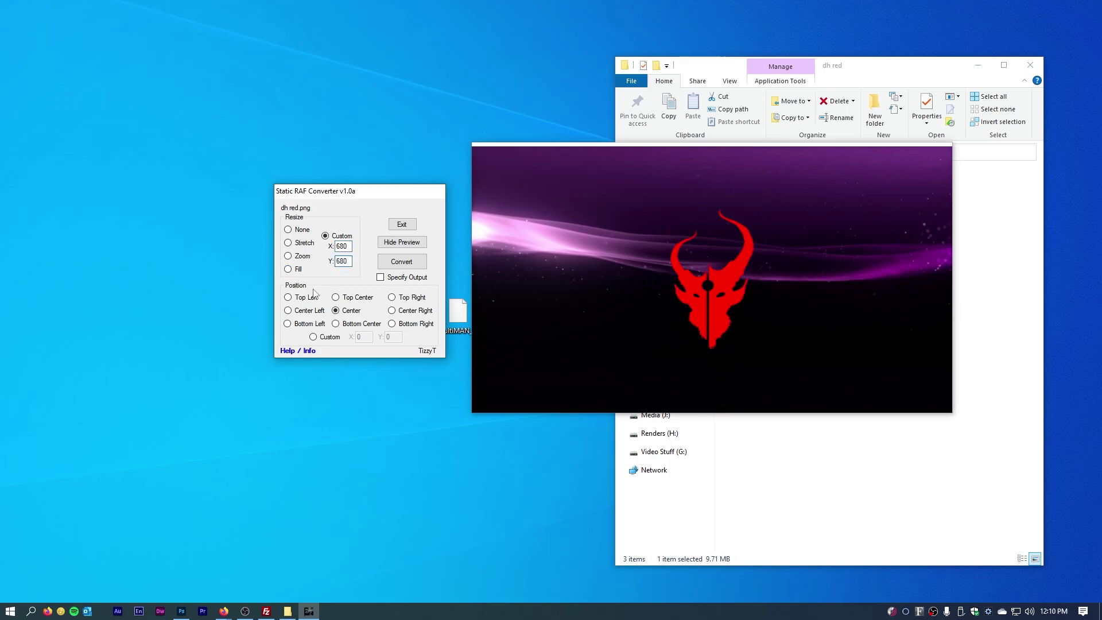
pyautogui.click(394, 311)
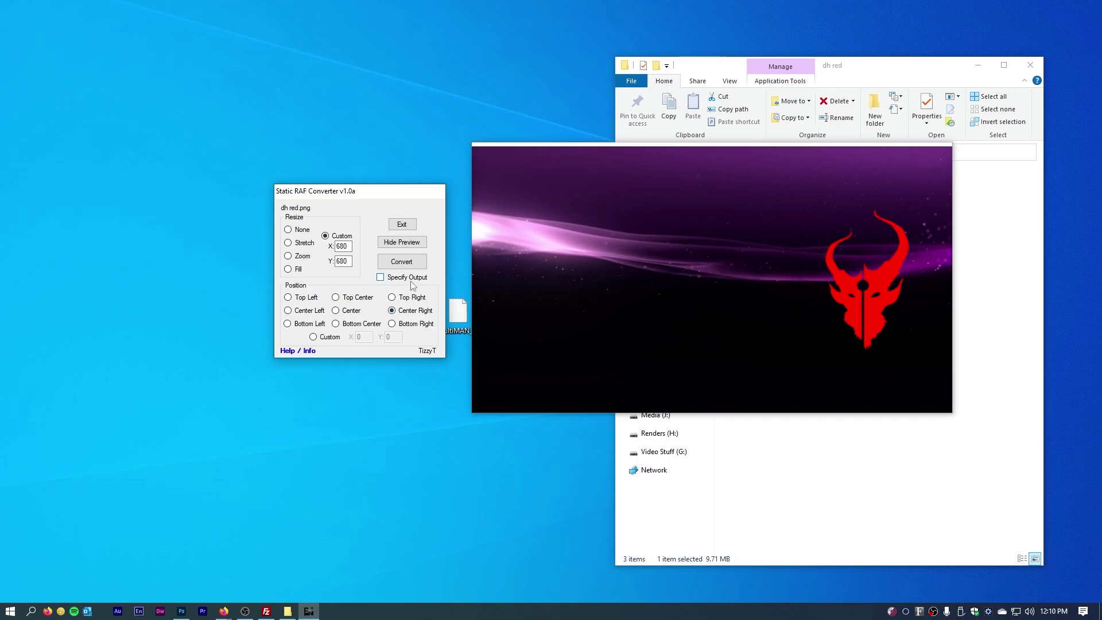
# Step: Preview the Zoom, Stretch and Fill resize modes for the logo, and return to Custom sizing
pyautogui.click(289, 257)
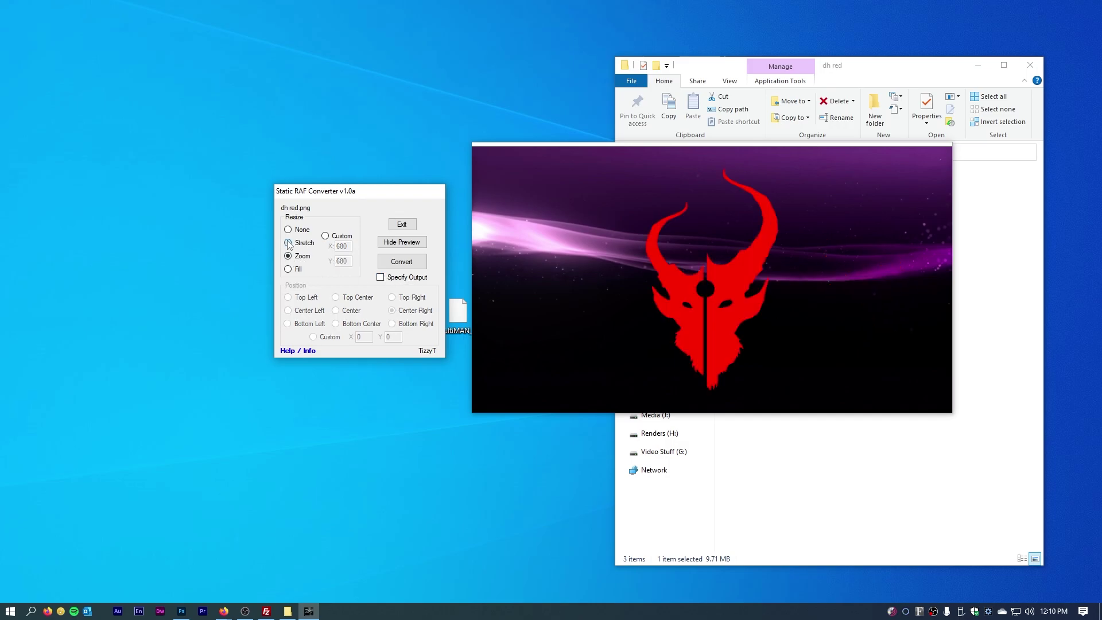
pyautogui.click(289, 242)
pyautogui.click(288, 269)
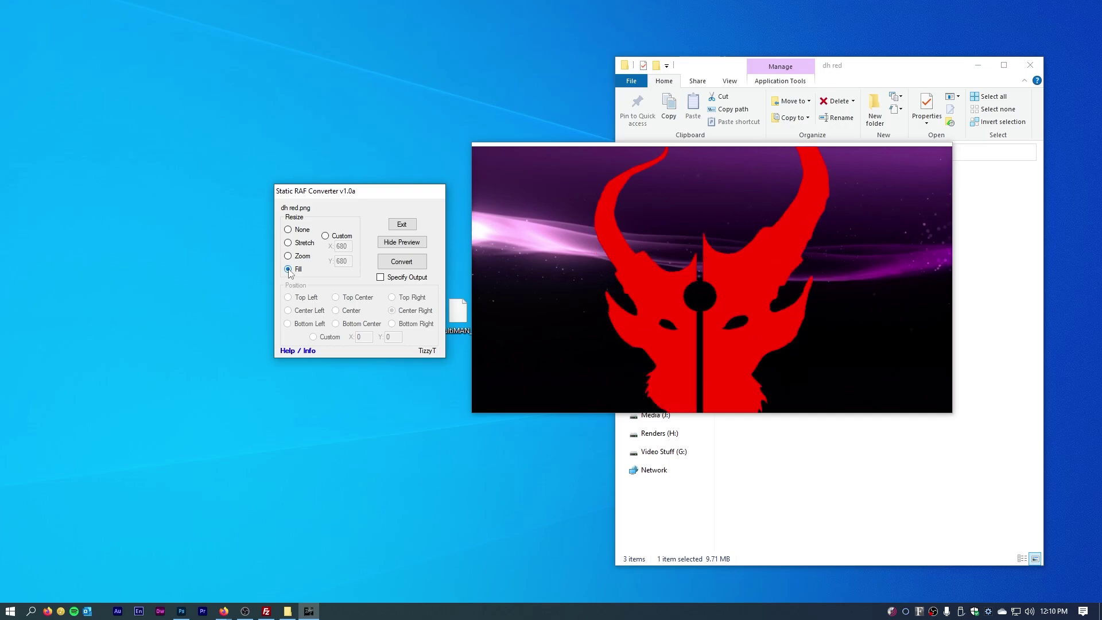
pyautogui.click(325, 236)
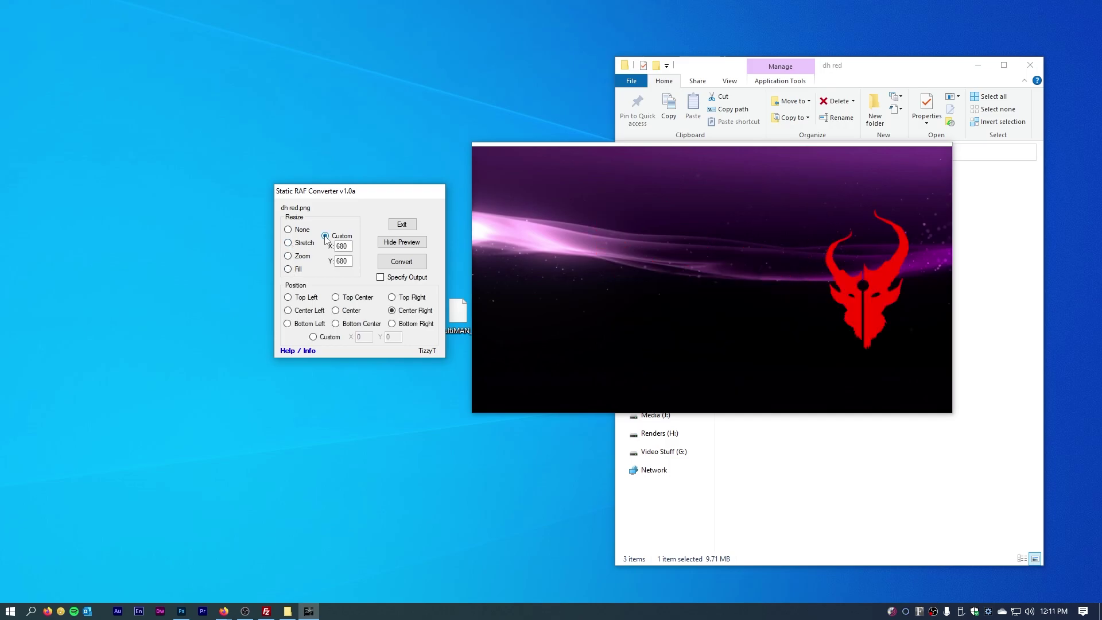
# Step: Convert the logo to a coldboot RAF, check Preview.png in the generated dh red subfolder, and move the folder window aside
pyautogui.click(401, 261)
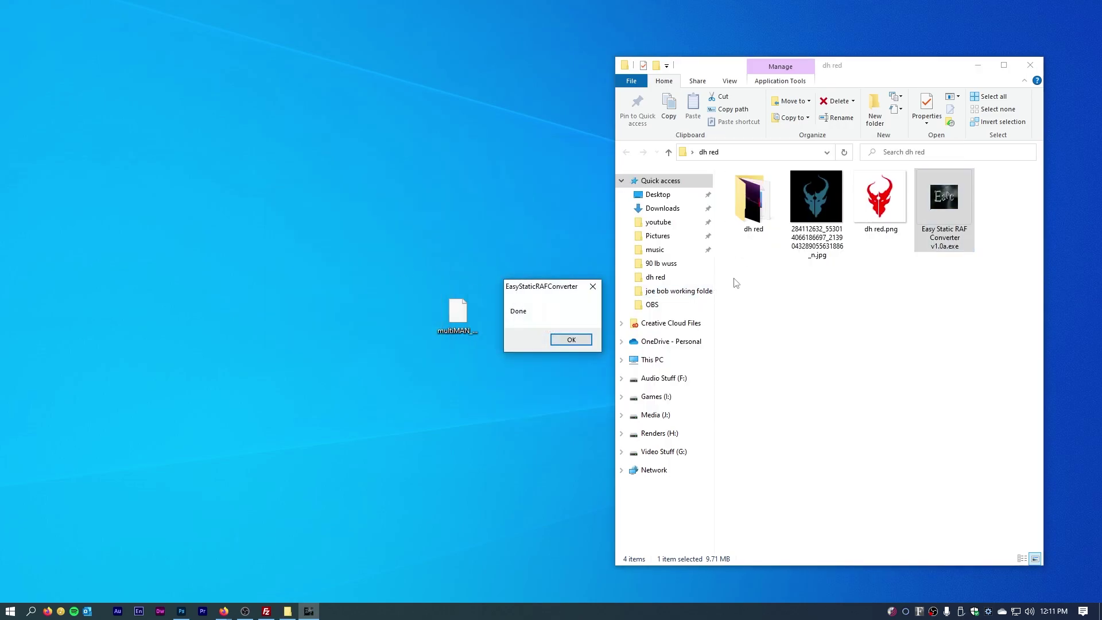
pyautogui.click(564, 340)
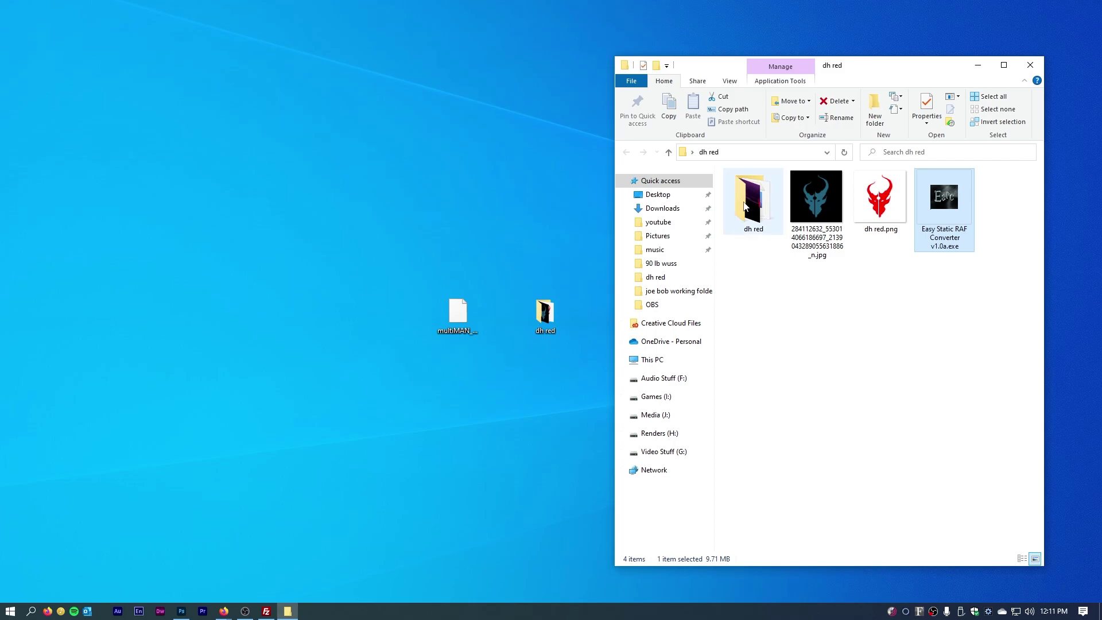
pyautogui.doubleClick(745, 207)
pyautogui.click(828, 224)
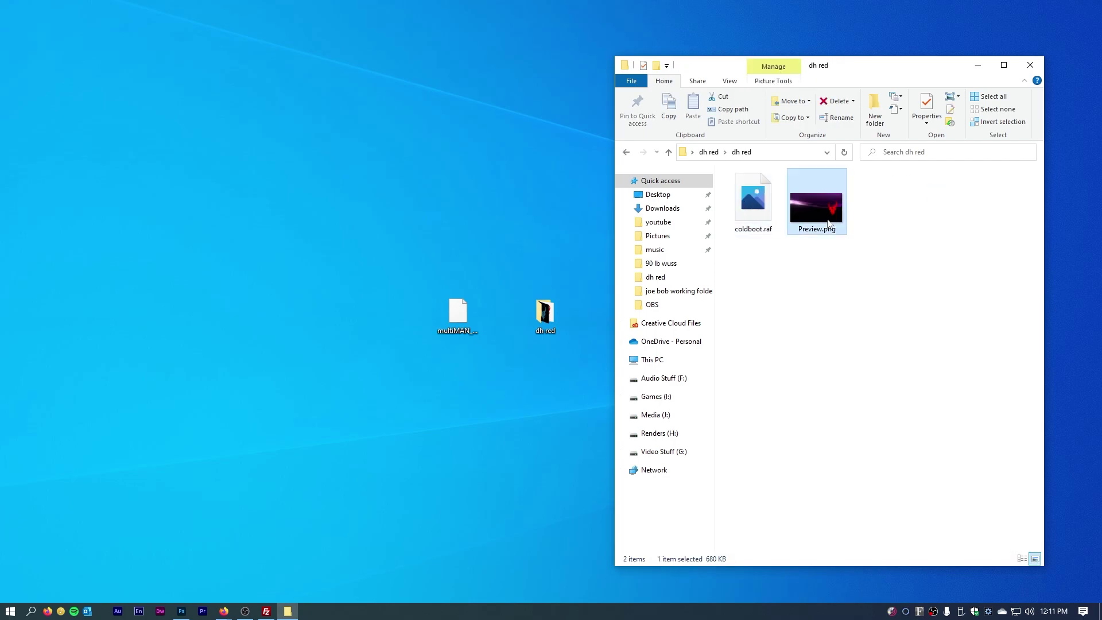
pyautogui.doubleClick(828, 224)
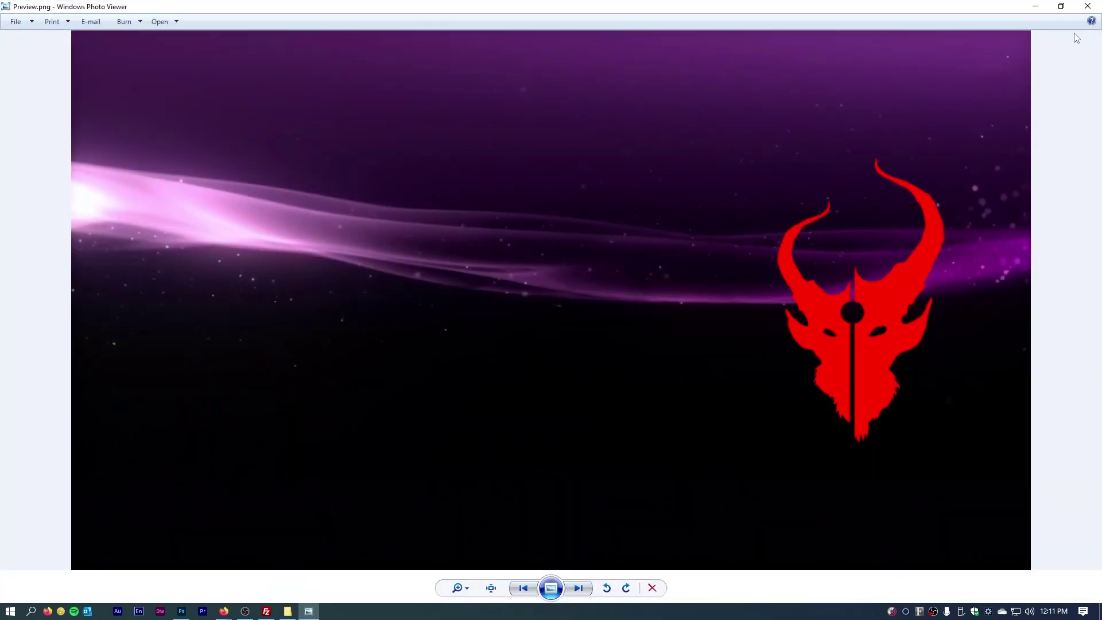
pyautogui.click(1086, 7)
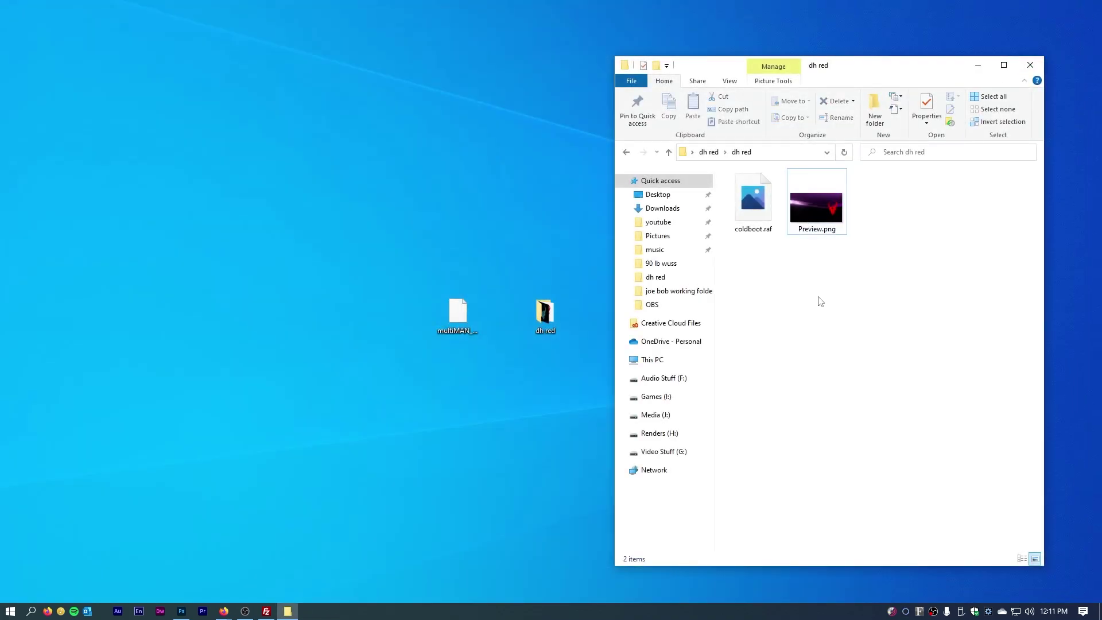
pyautogui.moveTo(837, 78); pyautogui.dragTo(319, 83)
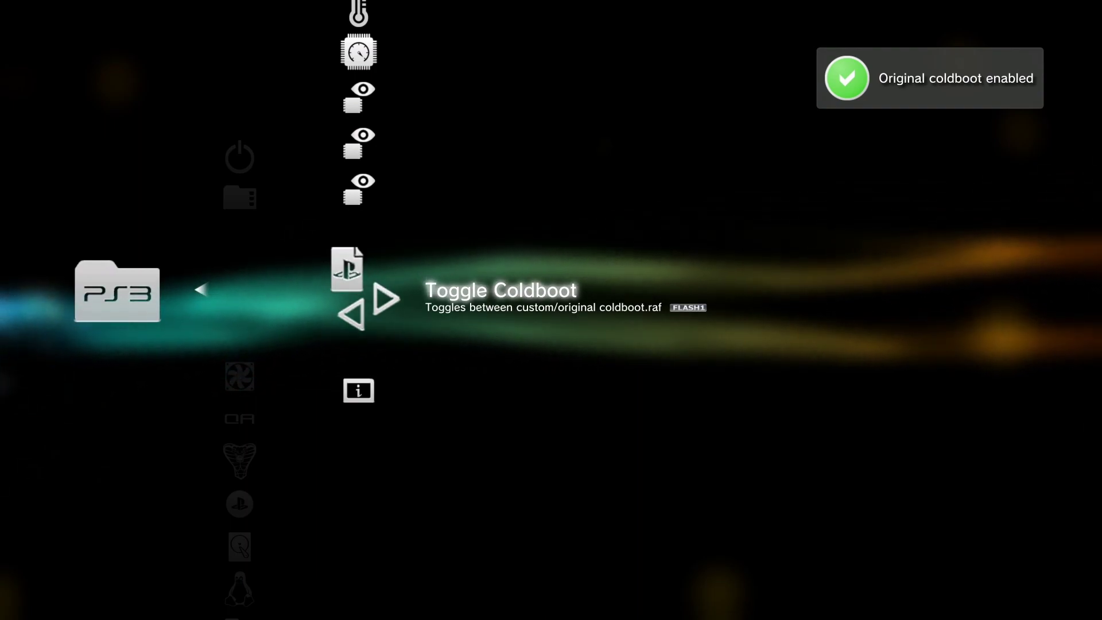
# Step: On the PS3, leave Basic Tools and go up to Power Options in Custom Firmware Tools
pyautogui.press('Escape')
pyautogui.press('Escape')
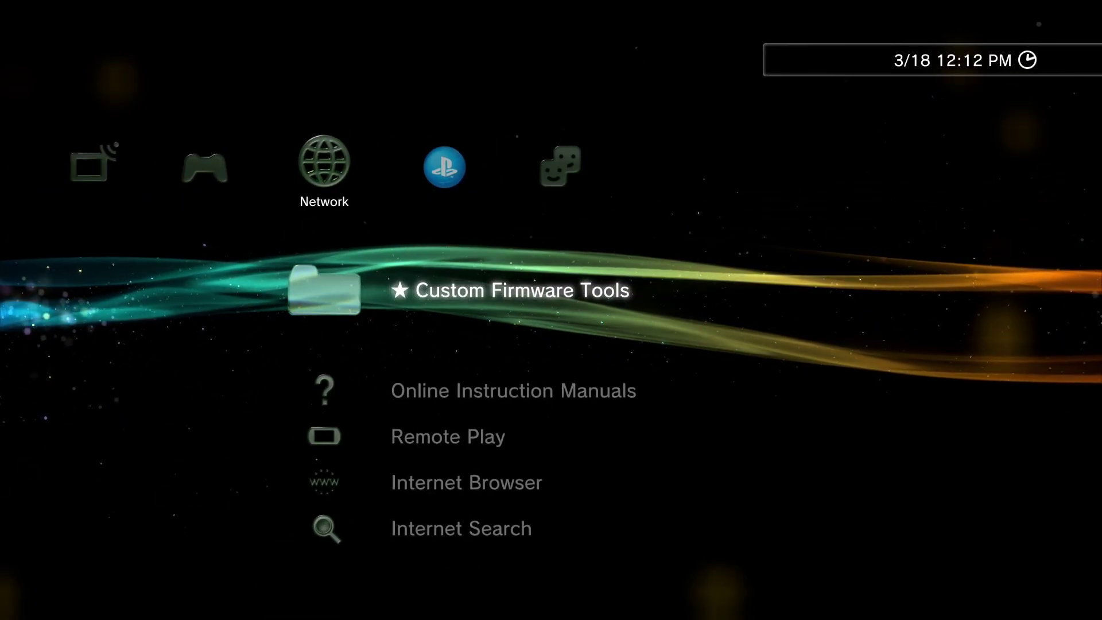
pyautogui.press('Return')
pyautogui.press('Up')
pyautogui.press('Up')
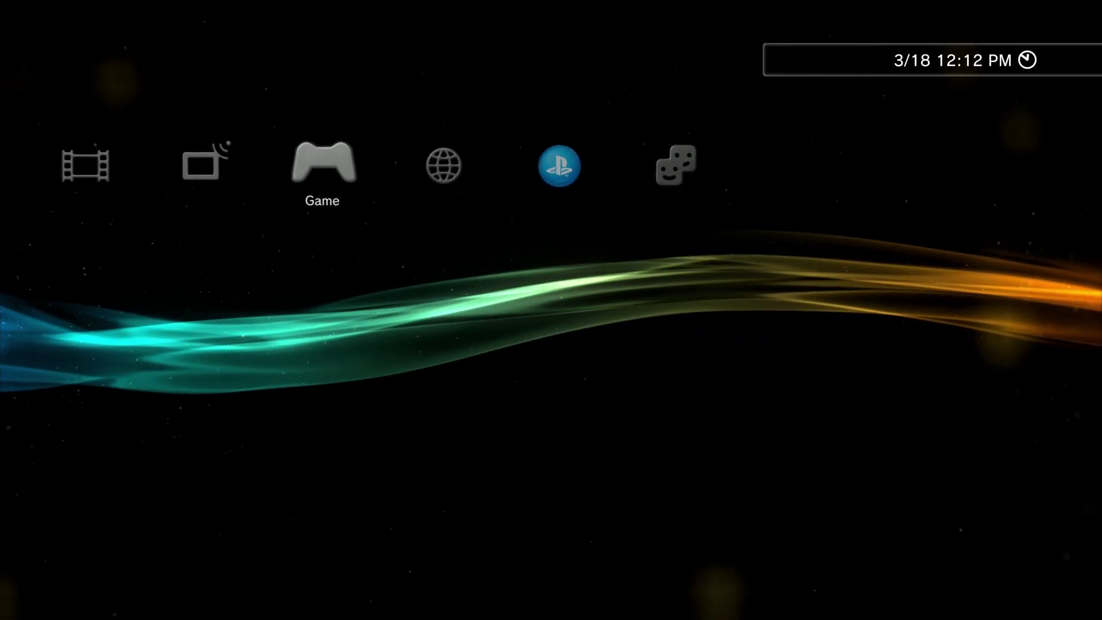
# Step: Enable the custom coldboot with Toggle Coldboot in the Basic Tools of Custom Firmware Tools
pyautogui.press('Right')
pyautogui.press('Return')
pyautogui.press('Return')
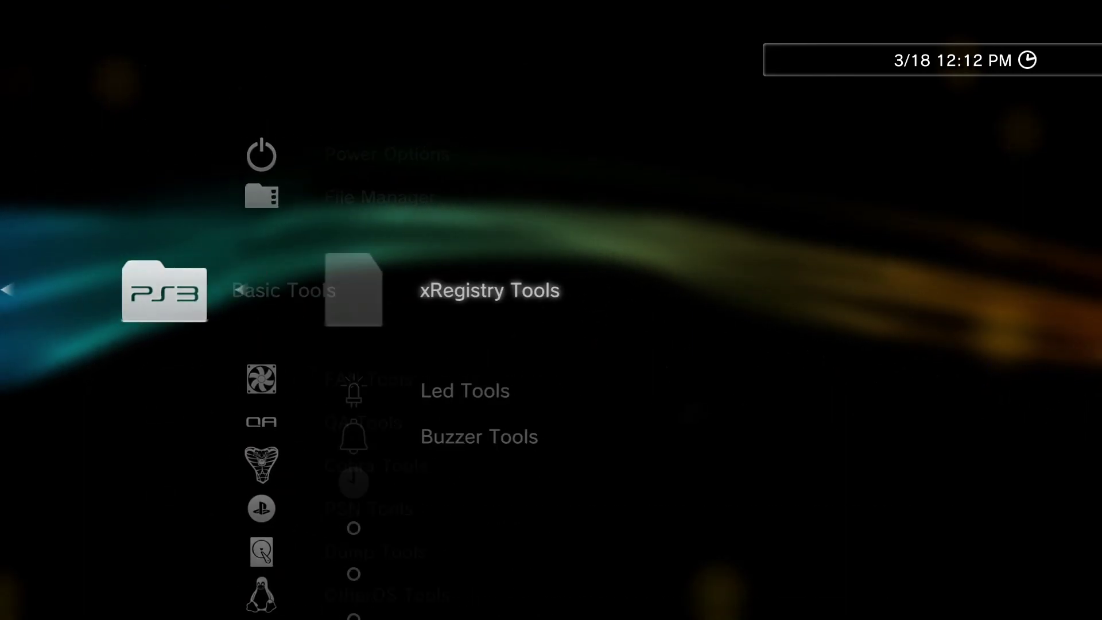
pyautogui.press('Down')
pyautogui.press('Down')
pyautogui.press('Down')
pyautogui.press('Down')
pyautogui.press('Down')
pyautogui.press('Down')
pyautogui.press('Down')
pyautogui.press('Down')
pyautogui.press('Down')
pyautogui.press('Down')
pyautogui.press('Down')
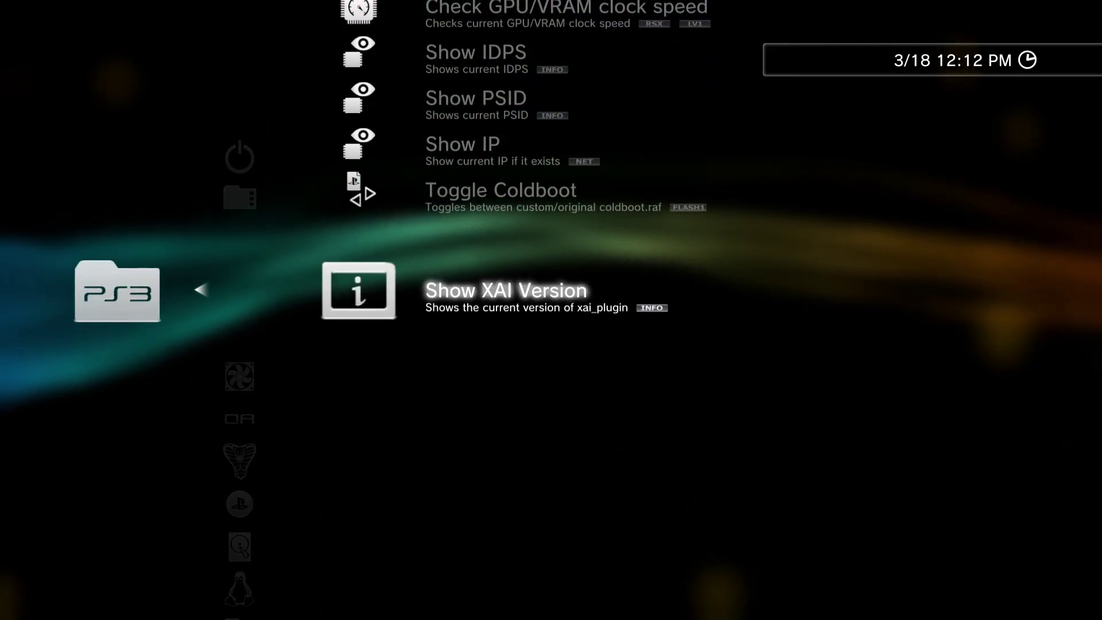
pyautogui.press('Up')
pyautogui.press('Return')
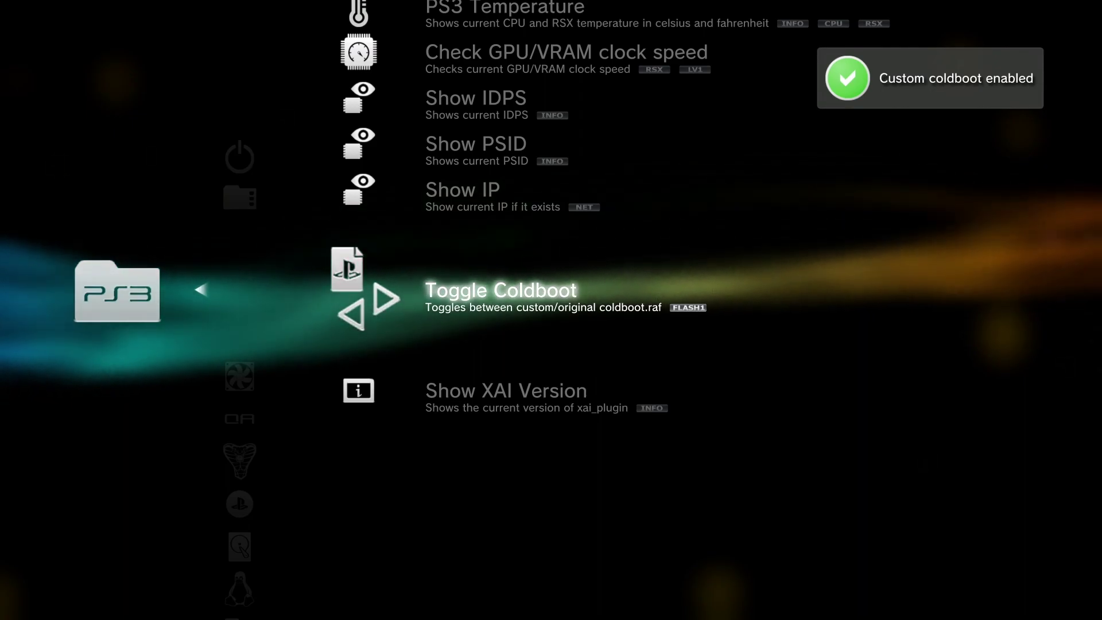
# Step: Leave Basic Tools and go to Power Options at the start of the Custom Firmware Tools list
pyautogui.press('Up')
pyautogui.press('Up')
pyautogui.press('Up')
pyautogui.press('Up')
pyautogui.press('Up')
pyautogui.press('Up')
pyautogui.press('Up')
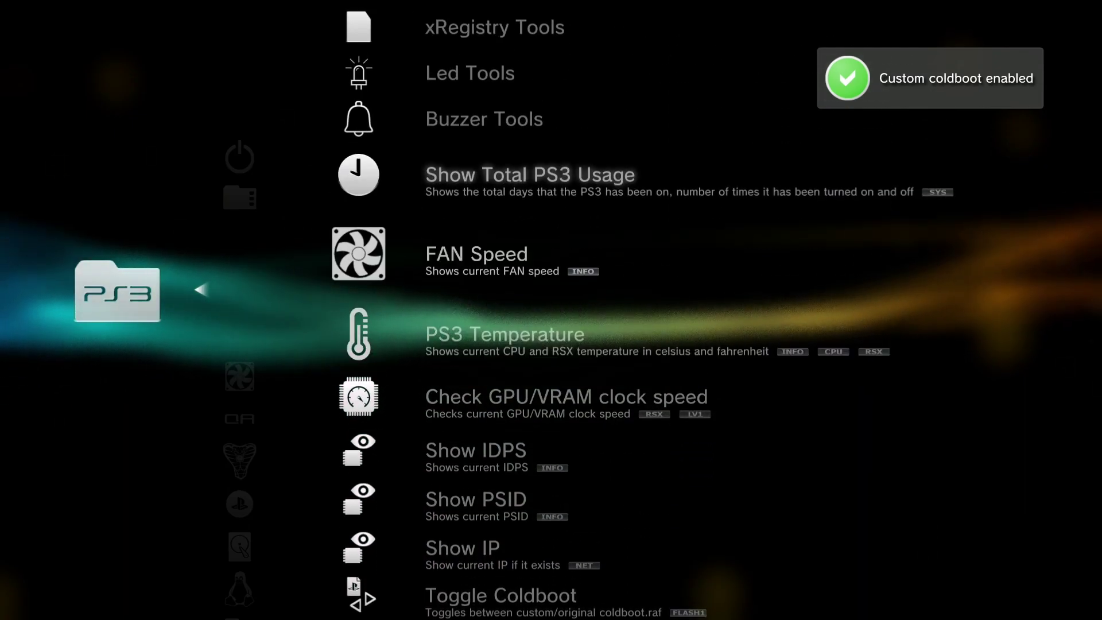
pyautogui.press('Up')
pyautogui.press('Up')
pyautogui.press('Escape')
pyautogui.press('Up')
pyautogui.press('Up')
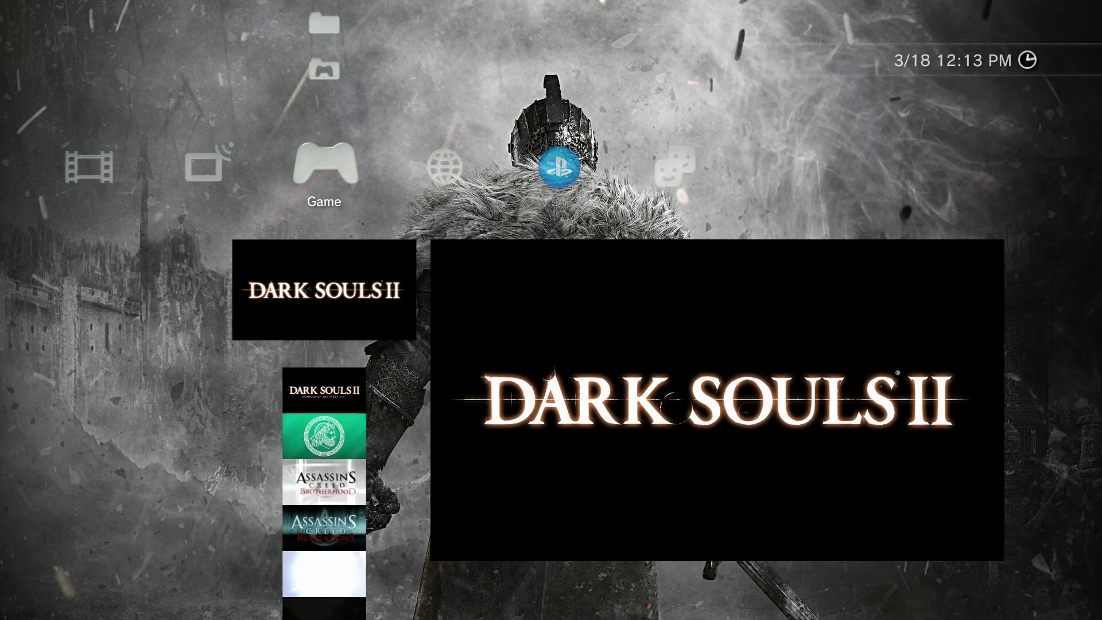
# Step: Open Basic Tools within the Custom Firmware Tools of the Network category
pyautogui.press('Right')
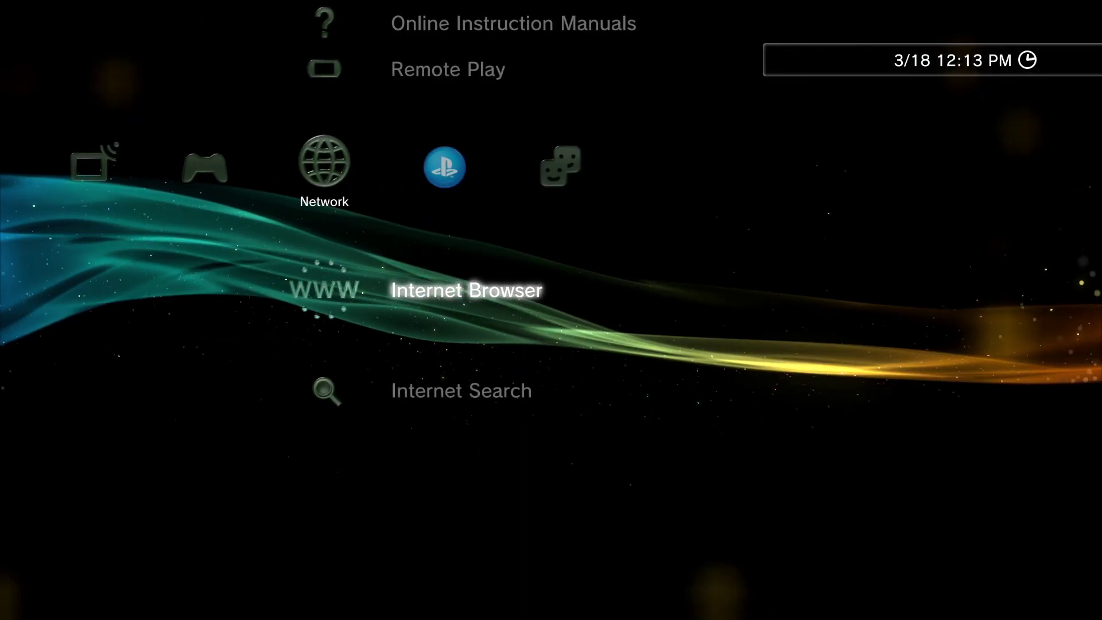
pyautogui.press('Up')
pyautogui.press('Up')
pyautogui.press('Up')
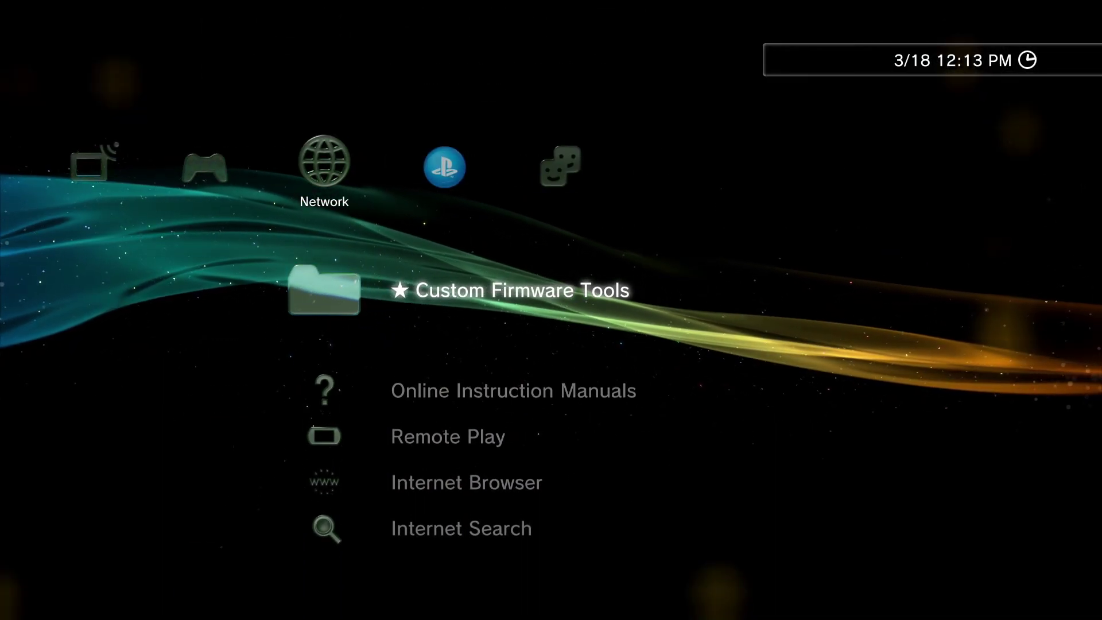
pyautogui.press('Return')
pyautogui.press('Down')
pyautogui.press('Down')
pyautogui.press('Down')
pyautogui.press('Down')
pyautogui.press('Down')
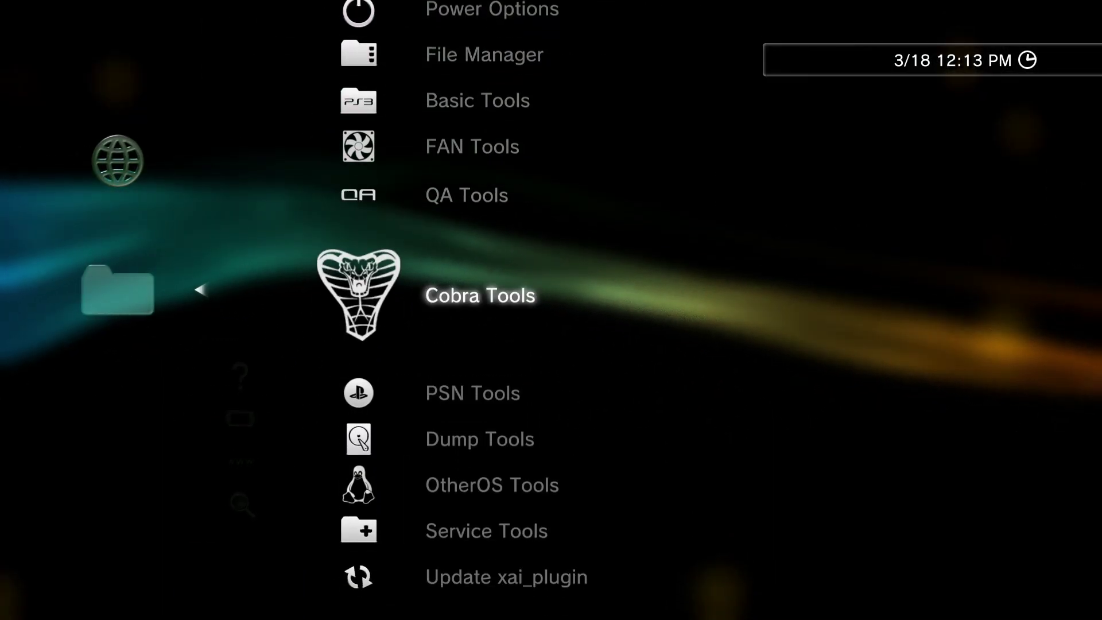
pyautogui.press('Up')
pyautogui.press('Up')
pyautogui.press('Up')
pyautogui.press('Return')
# Step: Switch back to the original coldboot with Toggle Coldboot, and return to the Network category
pyautogui.press('Down')
pyautogui.press('Down')
pyautogui.press('Down')
pyautogui.press('Down')
pyautogui.press('Down')
pyautogui.press('Down')
pyautogui.press('Down')
pyautogui.press('Down')
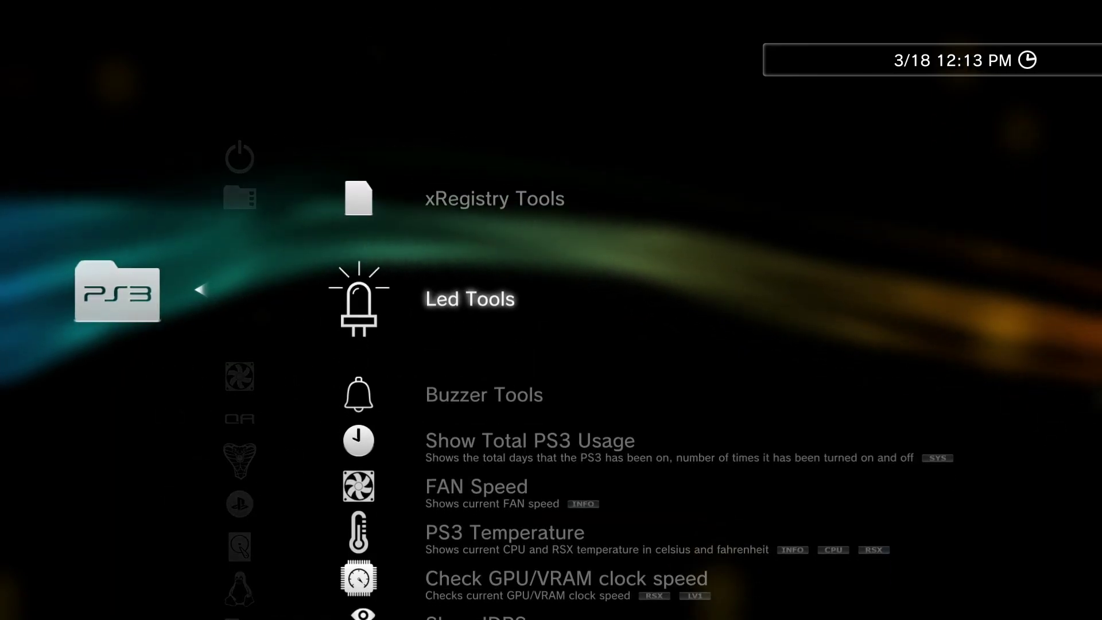
pyautogui.press('Down')
pyautogui.press('Down')
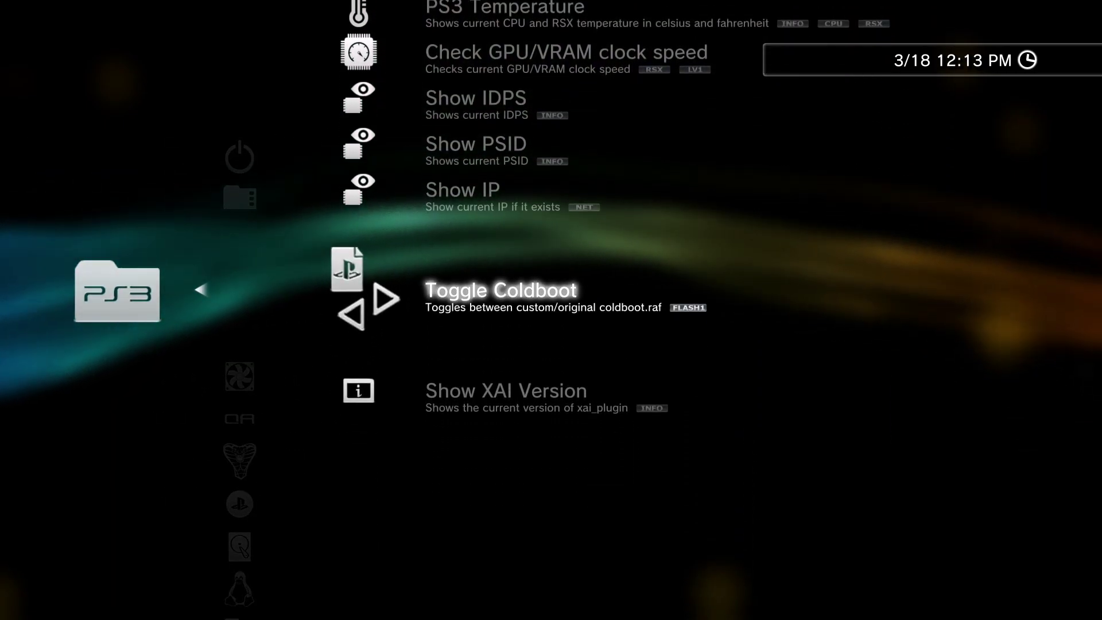
pyautogui.press('Return')
pyautogui.press('Escape')
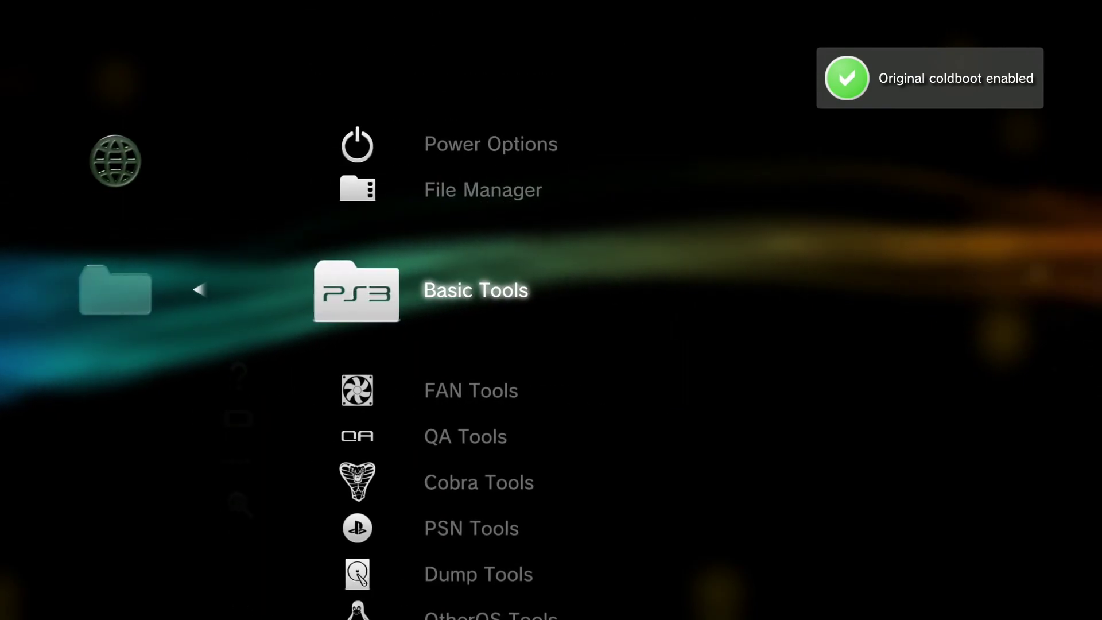
pyautogui.press('Escape')
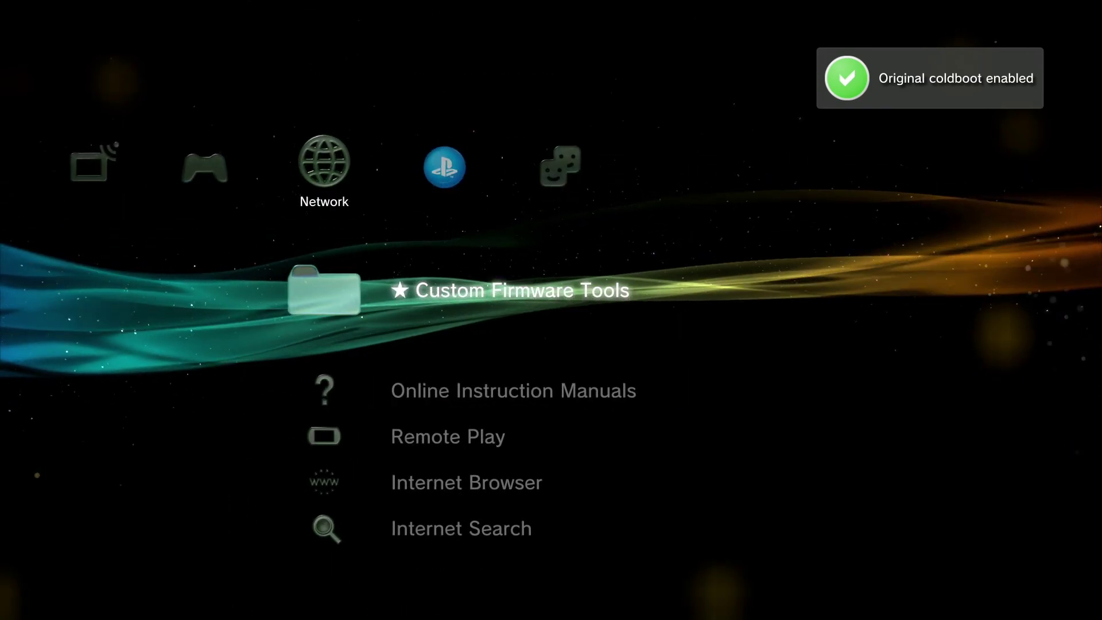
# Step: Browse the titles in the Game category, and move to the Video category
pyautogui.press('Left')
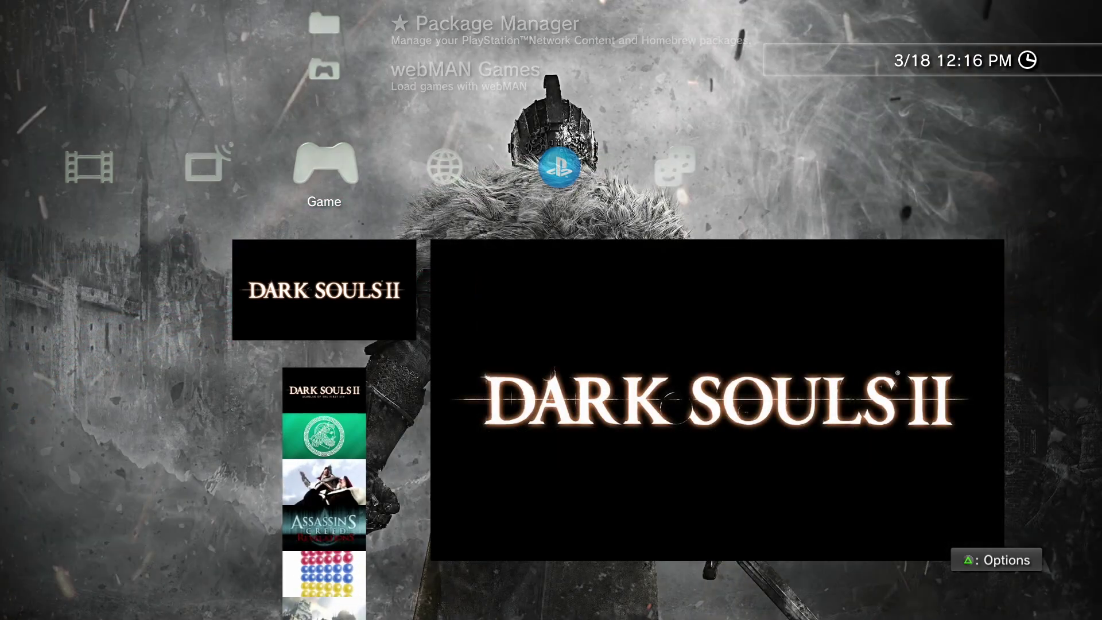
pyautogui.press('Right')
pyautogui.press('Left')
pyautogui.press('Down')
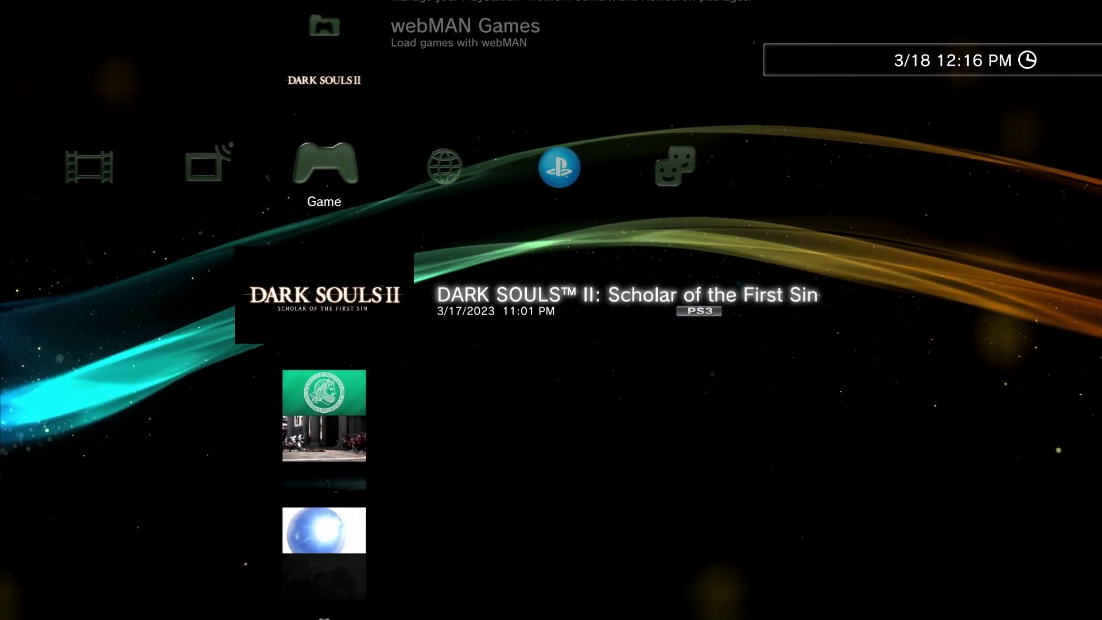
pyautogui.press('Down')
pyautogui.press('Down')
pyautogui.press('Down')
pyautogui.press('Down')
pyautogui.press('Down')
pyautogui.press('Down')
pyautogui.press('Down')
pyautogui.press('Down')
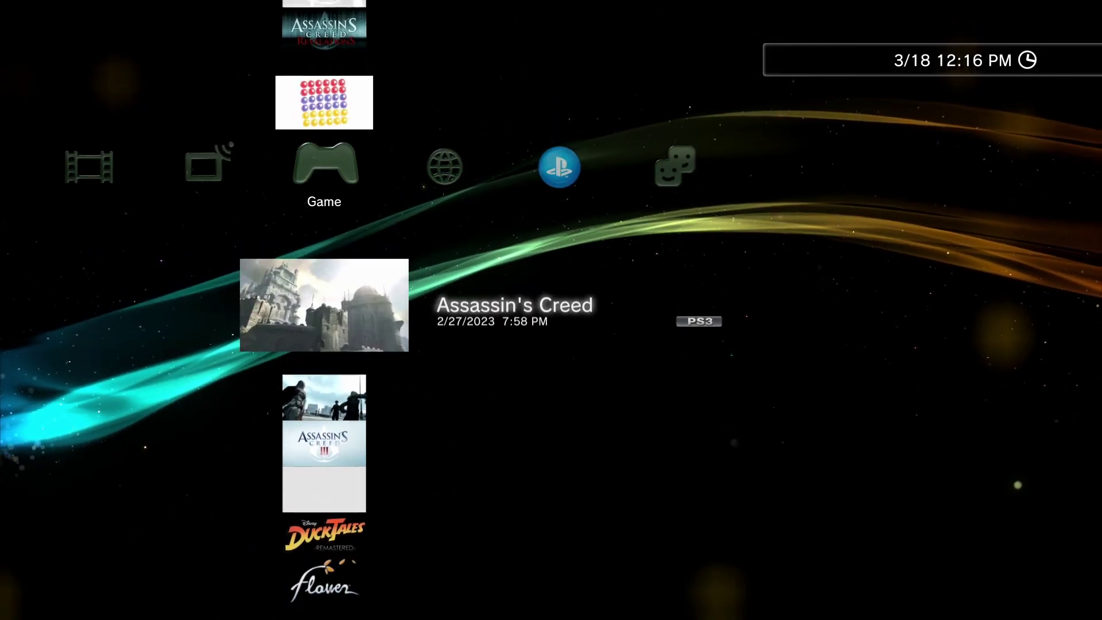
pyautogui.press('Down')
pyautogui.press('Down')
pyautogui.press('Down')
pyautogui.press('Down')
pyautogui.press('Down')
pyautogui.press('Down')
pyautogui.press('Down')
pyautogui.press('Down')
pyautogui.press('Down')
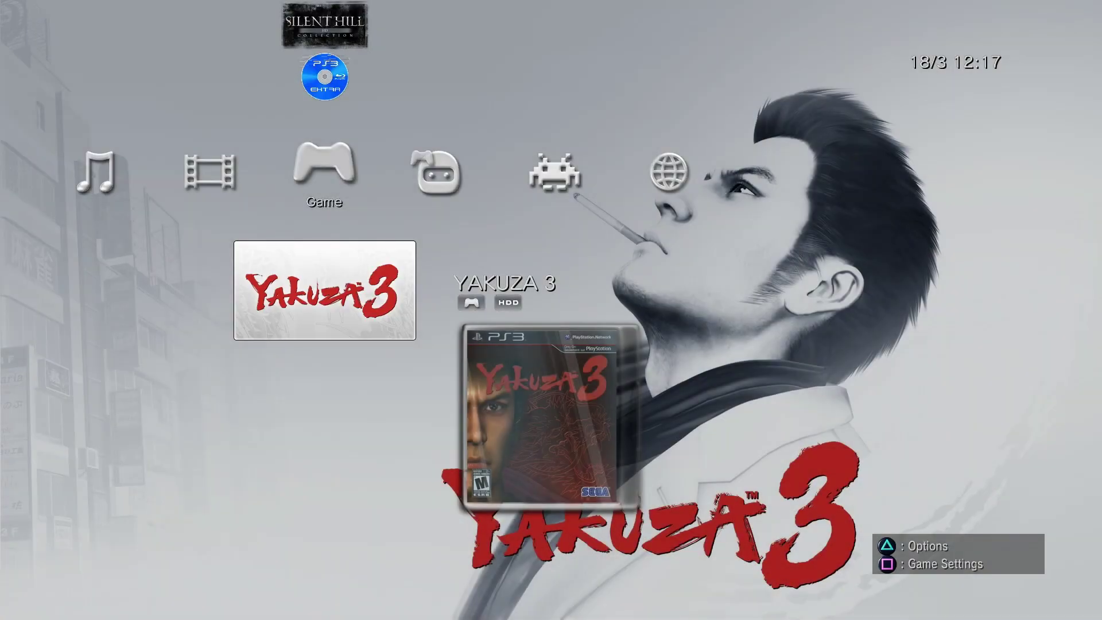
pyautogui.press('Left')
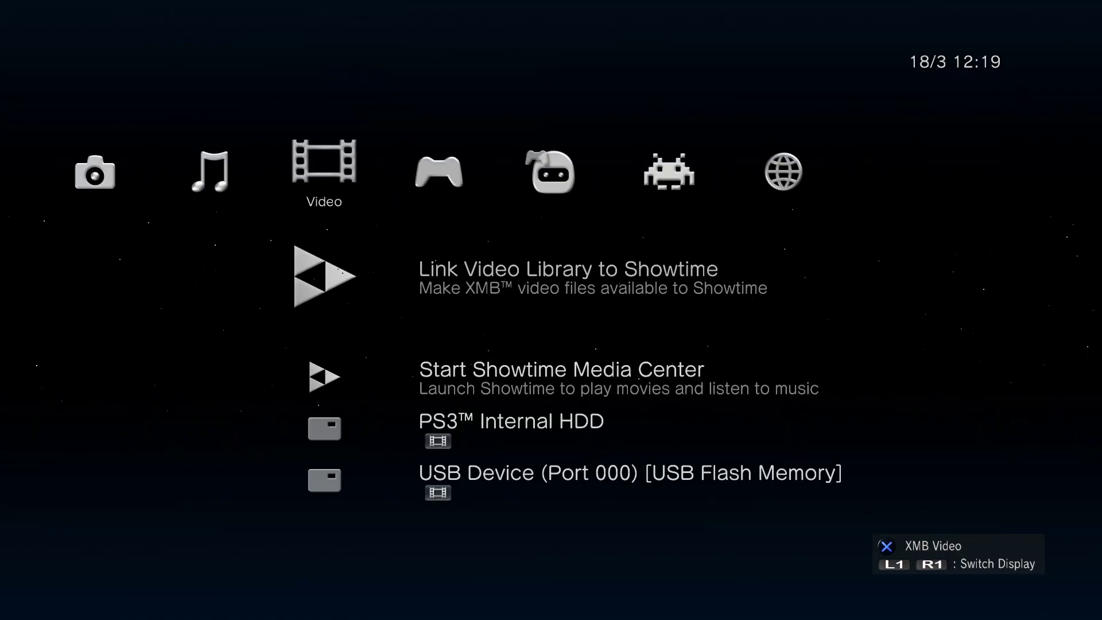
# Step: Enable Write Access to /dev_flash at the end of the Settings category in mmCM
pyautogui.press('Left')
pyautogui.press('Left')
pyautogui.press('Left')
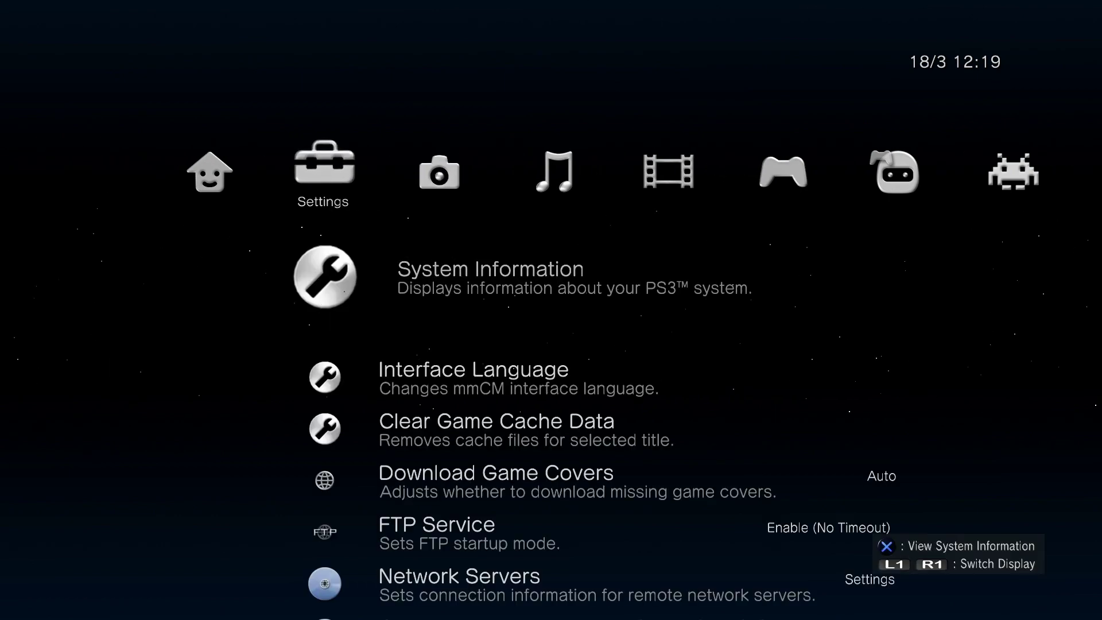
pyautogui.press('Down')
pyautogui.press('Down')
pyautogui.press('Down')
pyautogui.press('Down')
pyautogui.press('Down')
pyautogui.press('Down')
pyautogui.press('Down')
pyautogui.press('Down')
pyautogui.press('Down')
pyautogui.press('Down')
pyautogui.press('Down')
pyautogui.press('Down')
pyautogui.press('Down')
pyautogui.press('Down')
pyautogui.press('Down')
pyautogui.press('Down')
pyautogui.press('Down')
pyautogui.press('Down')
pyautogui.press('Down')
pyautogui.press('Down')
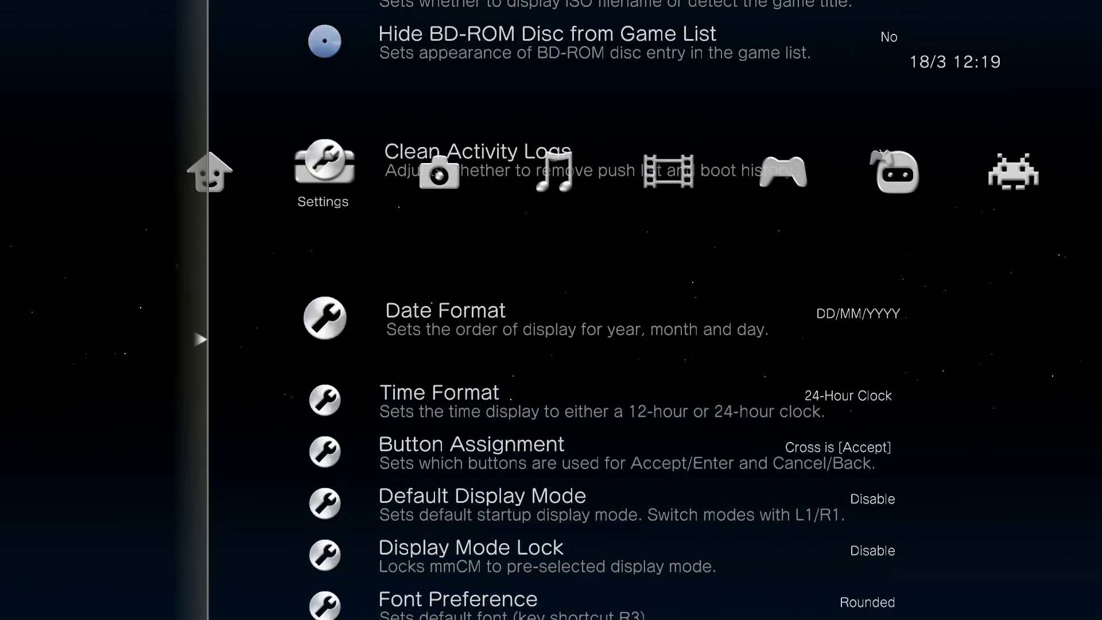
pyautogui.press('Down')
pyautogui.press('Down')
pyautogui.press('Down')
pyautogui.press('Down')
pyautogui.press('Down')
pyautogui.press('Down')
pyautogui.press('Down')
pyautogui.press('Down')
pyautogui.press('Down')
pyautogui.press('Down')
pyautogui.press('Down')
pyautogui.press('Down')
pyautogui.press('Down')
pyautogui.press('Down')
pyautogui.press('Down')
pyautogui.press('Down')
pyautogui.press('Down')
pyautogui.press('Down')
pyautogui.press('Down')
pyautogui.press('Down')
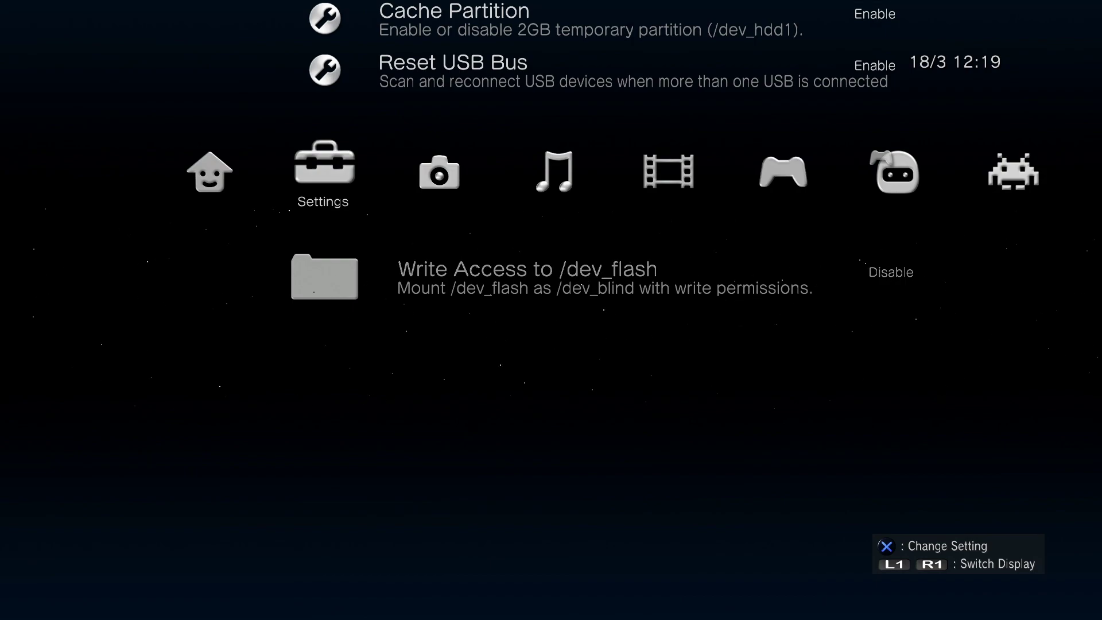
pyautogui.press('Return')
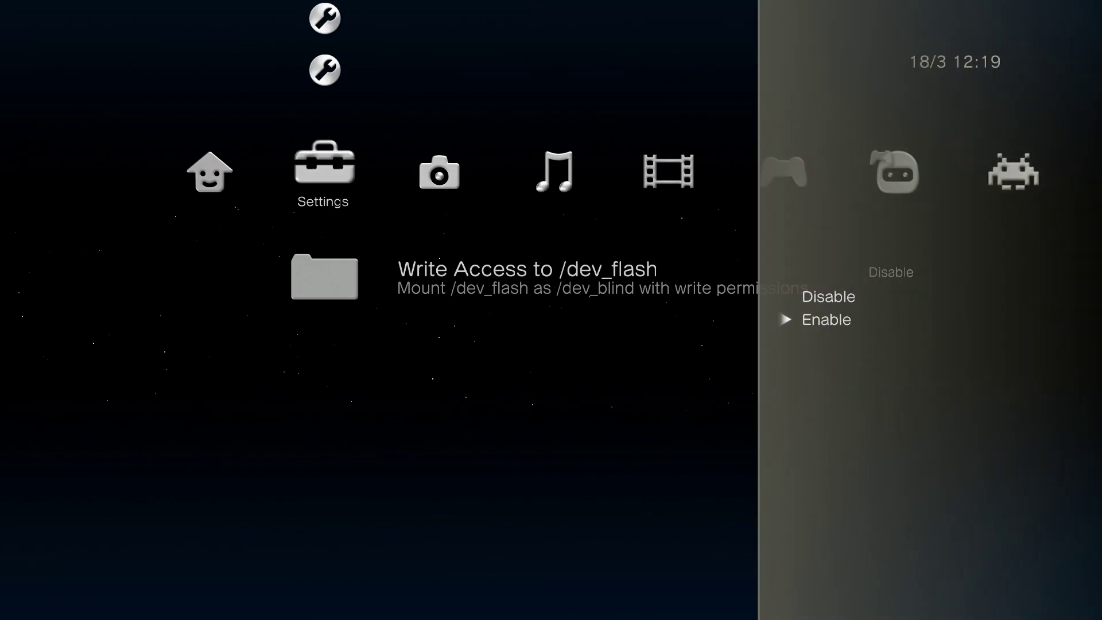
pyautogui.press('Return')
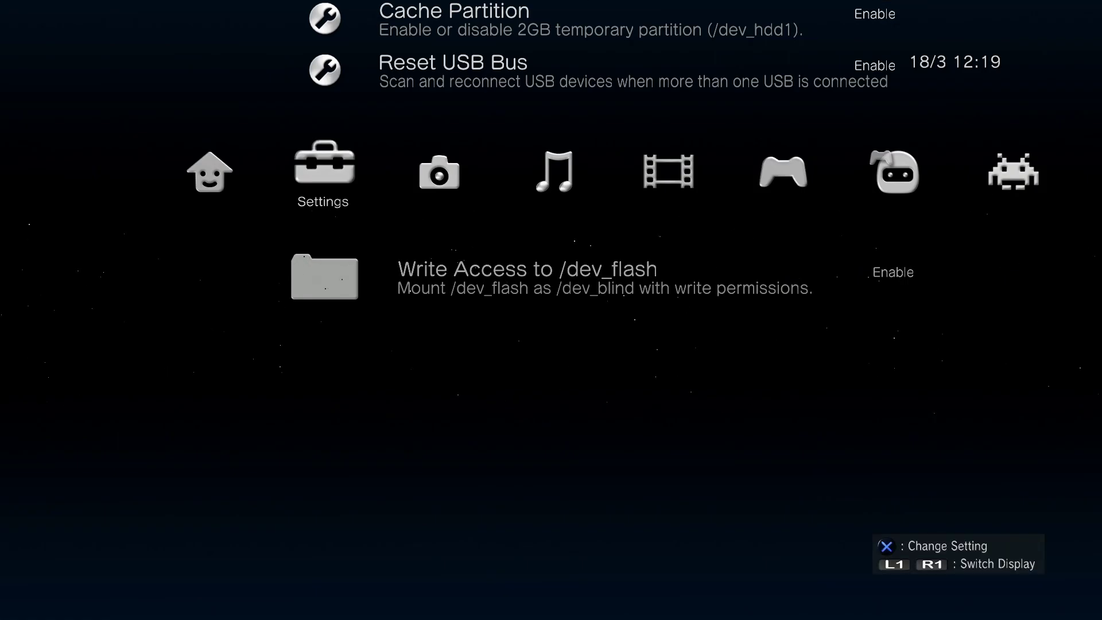
# Step: Quit mmCM from its home category and return to the XMB screen
pyautogui.press('Up')
pyautogui.press('Down')
pyautogui.press('Left')
pyautogui.press('Down')
pyautogui.press('Down')
pyautogui.press('Down')
pyautogui.press('Down')
pyautogui.press('Down')
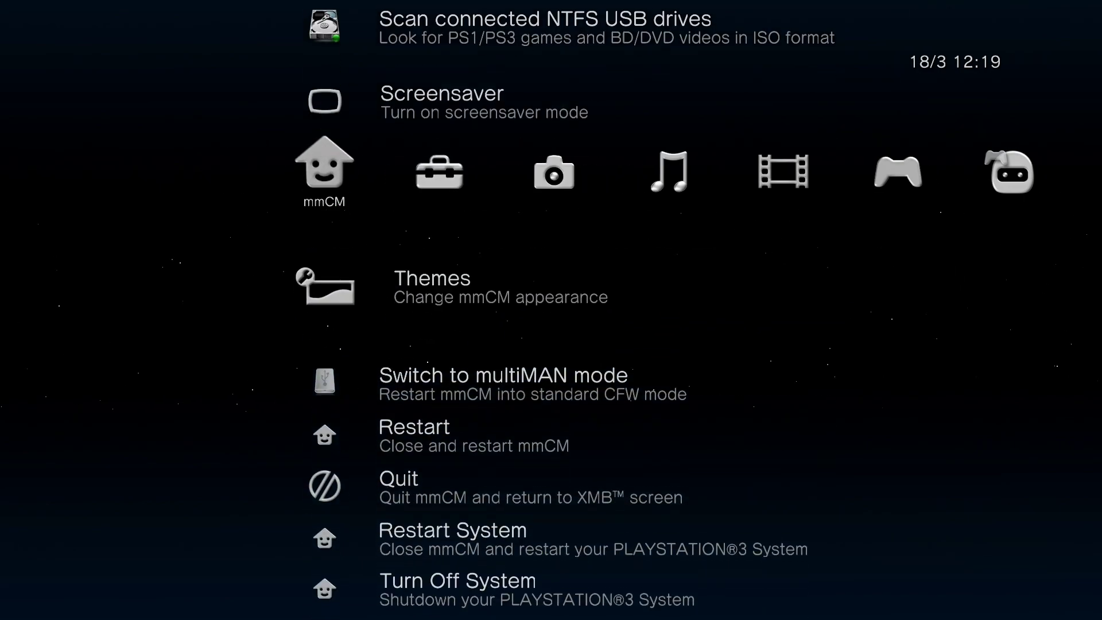
pyautogui.press('Down')
pyautogui.press('Down')
pyautogui.press('Down')
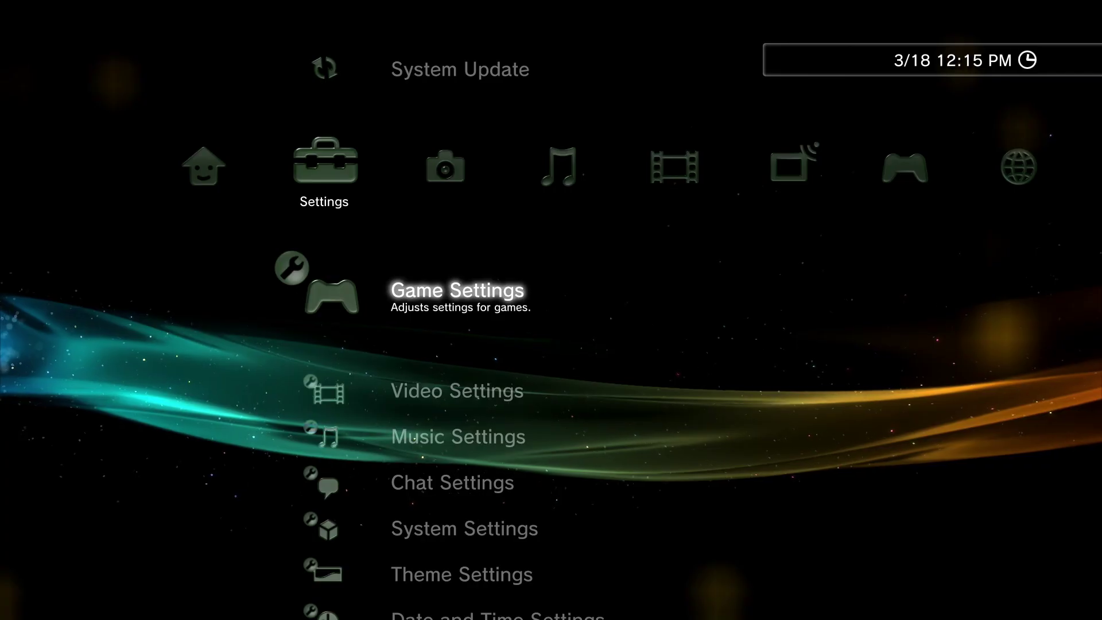
# Step: Open the Settings and Connection Status List in the console's Network Settings to look up its network details
pyautogui.press('Down')
pyautogui.press('Down')
pyautogui.press('Down')
pyautogui.press('Down')
pyautogui.press('Down')
pyautogui.press('Down')
pyautogui.press('Down')
pyautogui.press('Down')
pyautogui.press('Down')
pyautogui.press('Down')
pyautogui.press('Down')
pyautogui.press('Down')
pyautogui.press('Down')
pyautogui.press('Down')
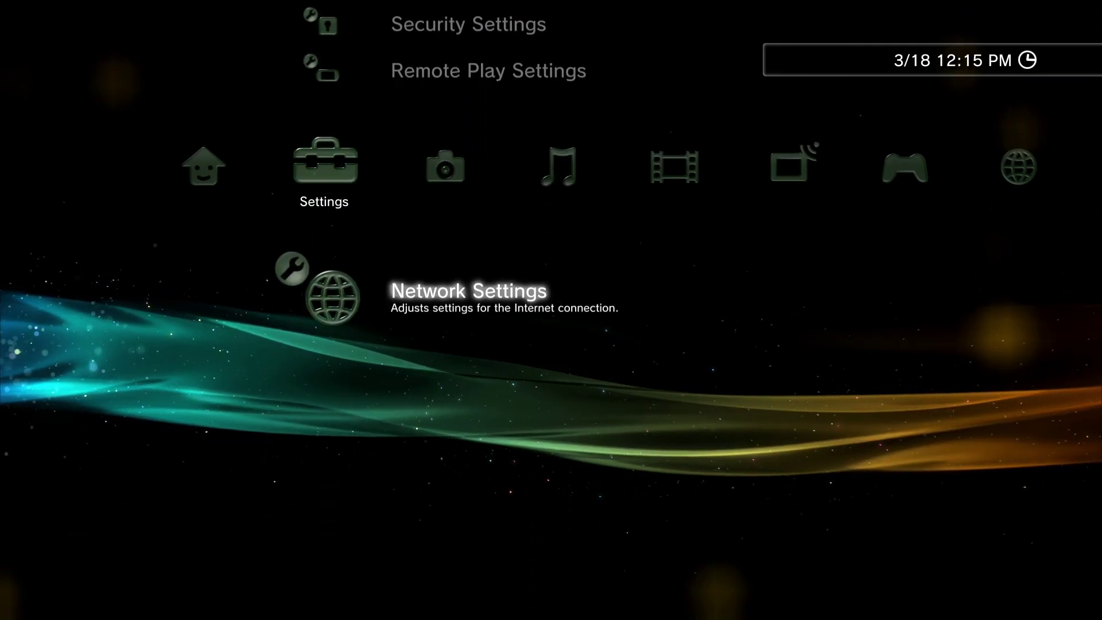
pyautogui.press('Return')
pyautogui.press('Down')
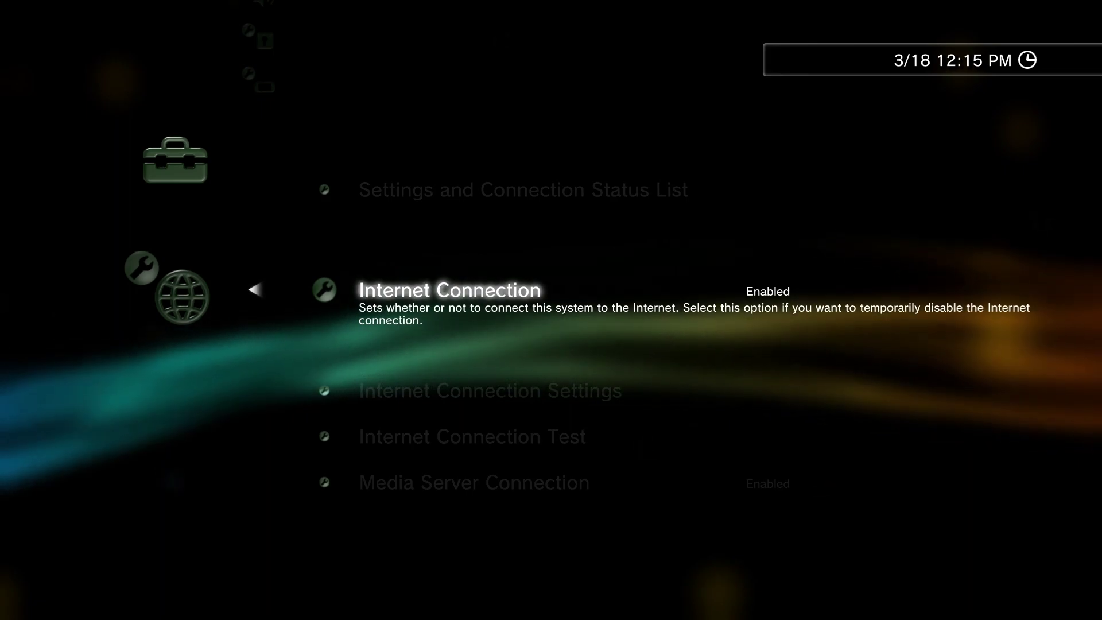
pyautogui.press('Up')
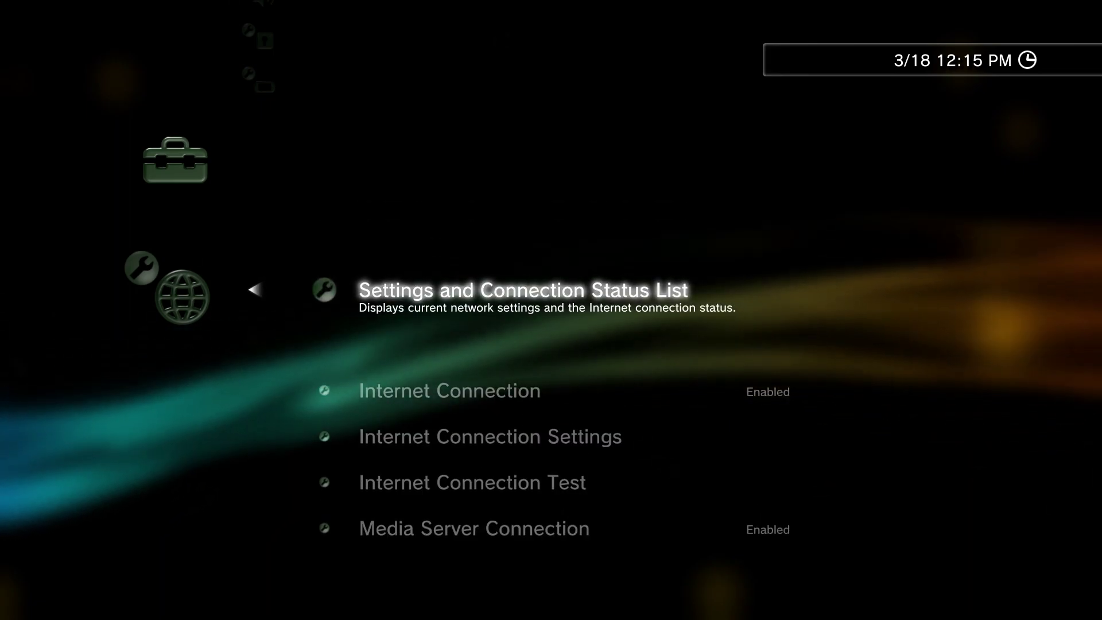
pyautogui.press('Return')
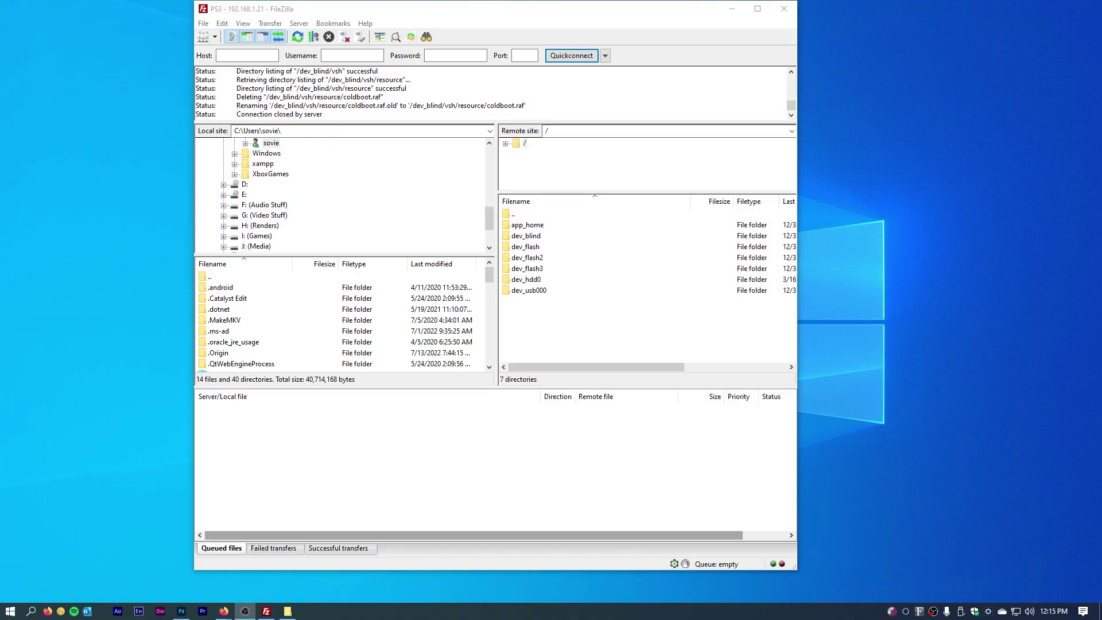
# Step: Switch to FileZilla and review the PS3 site's General, Advanced, Transfer Settings and Charset options in Site Manager
pyautogui.click(538, 21)
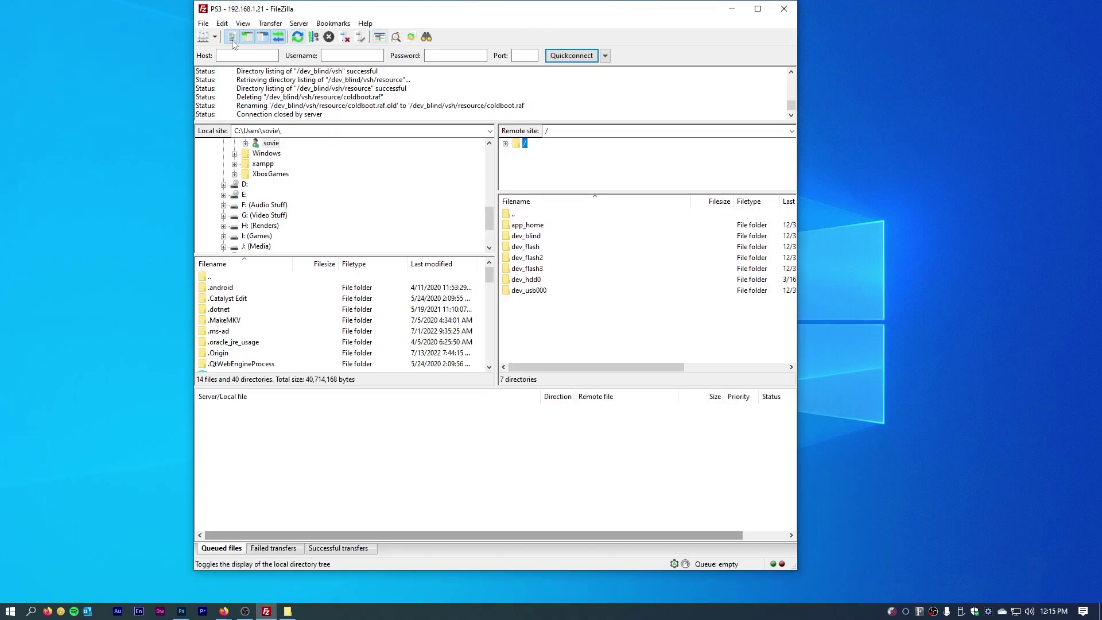
pyautogui.click(204, 38)
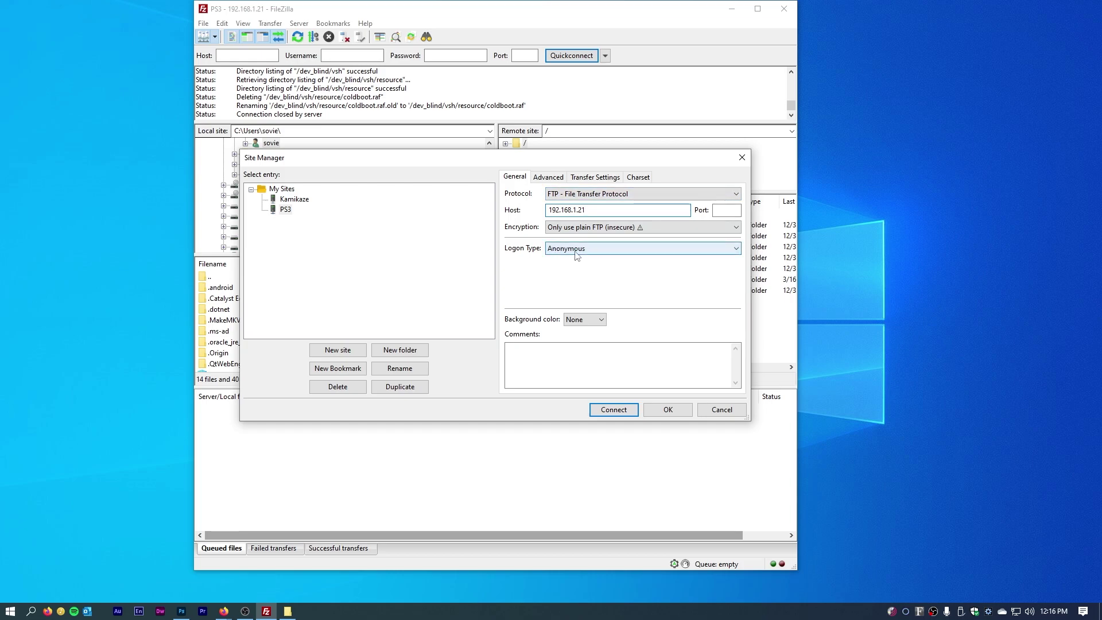
pyautogui.click(548, 179)
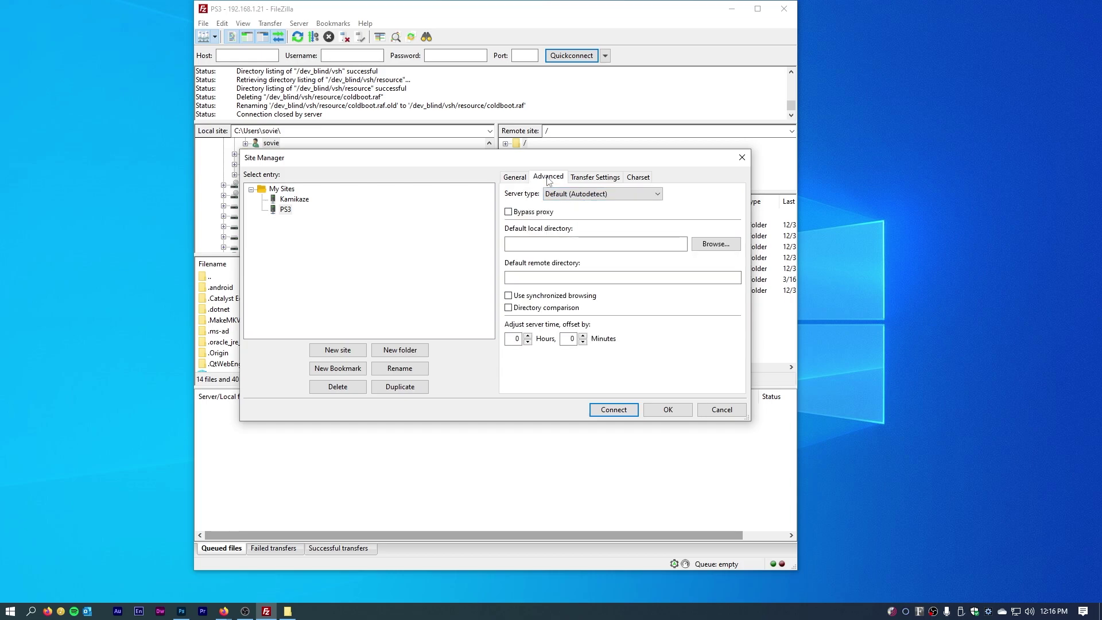
pyautogui.click(595, 182)
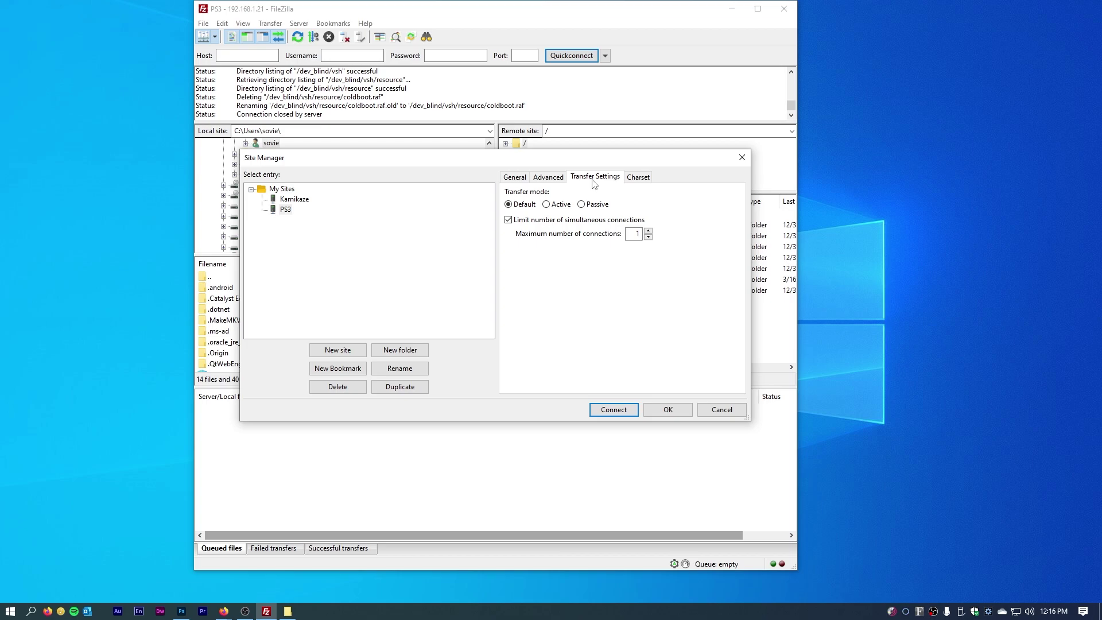
pyautogui.click(644, 182)
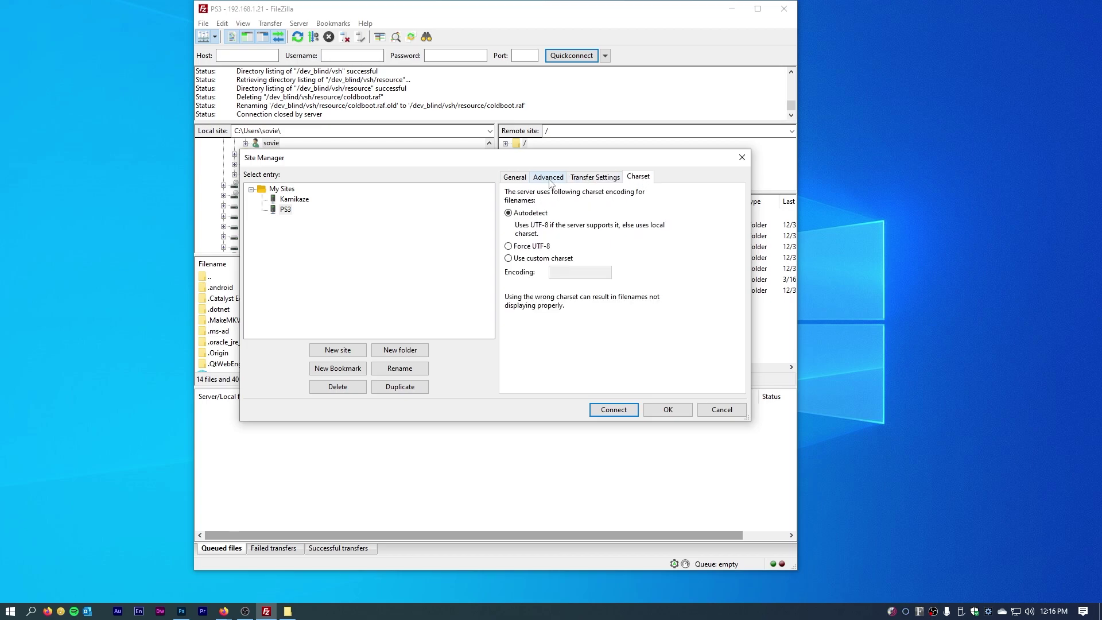
pyautogui.click(515, 179)
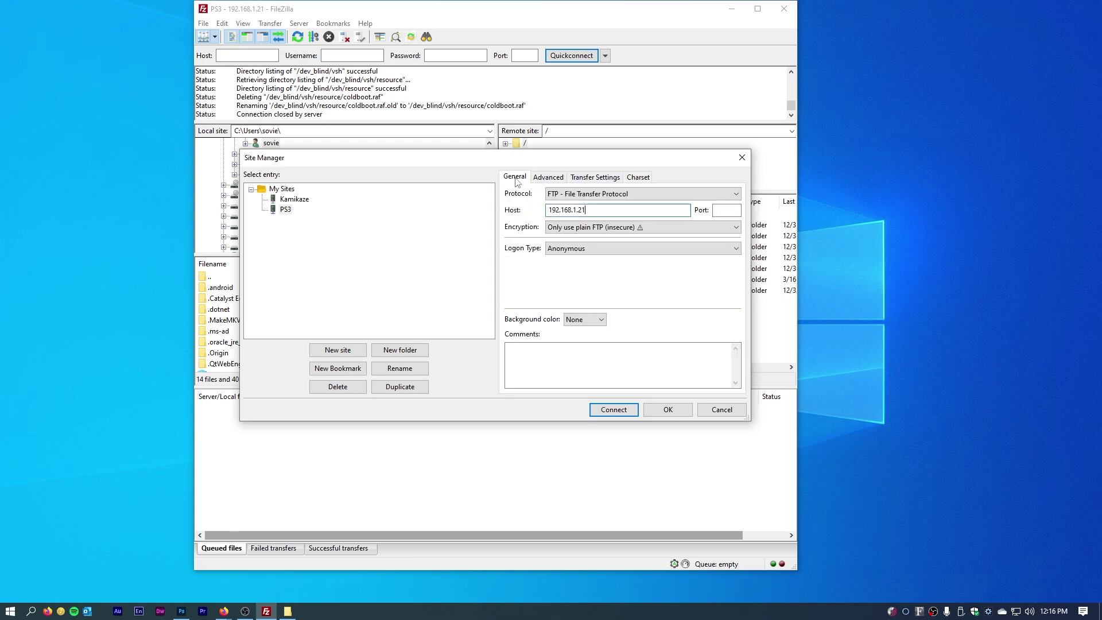
pyautogui.click(653, 410)
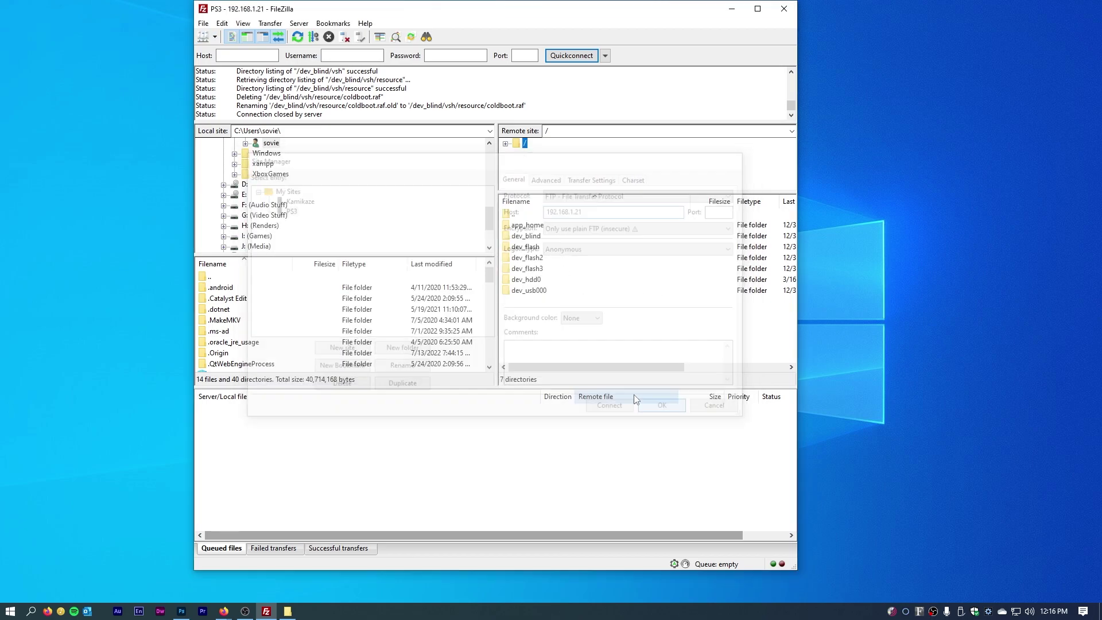
# Step: Connect to the saved PS3 site and open the remote folder /dev_blind/vsh/resource
pyautogui.click(215, 37)
pyautogui.click(209, 68)
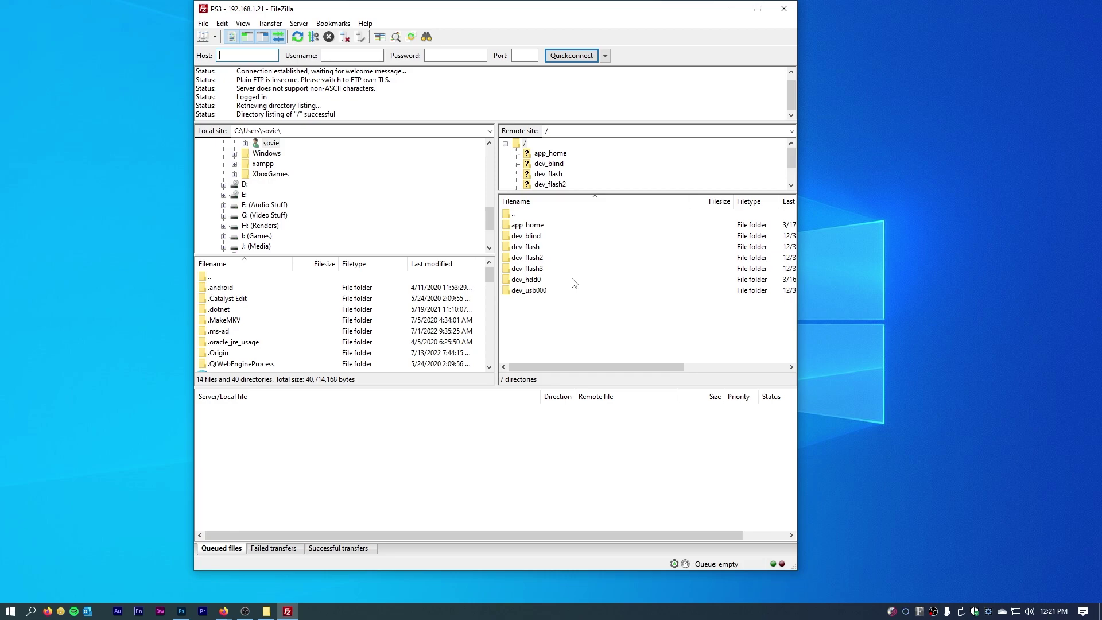
pyautogui.doubleClick(536, 236)
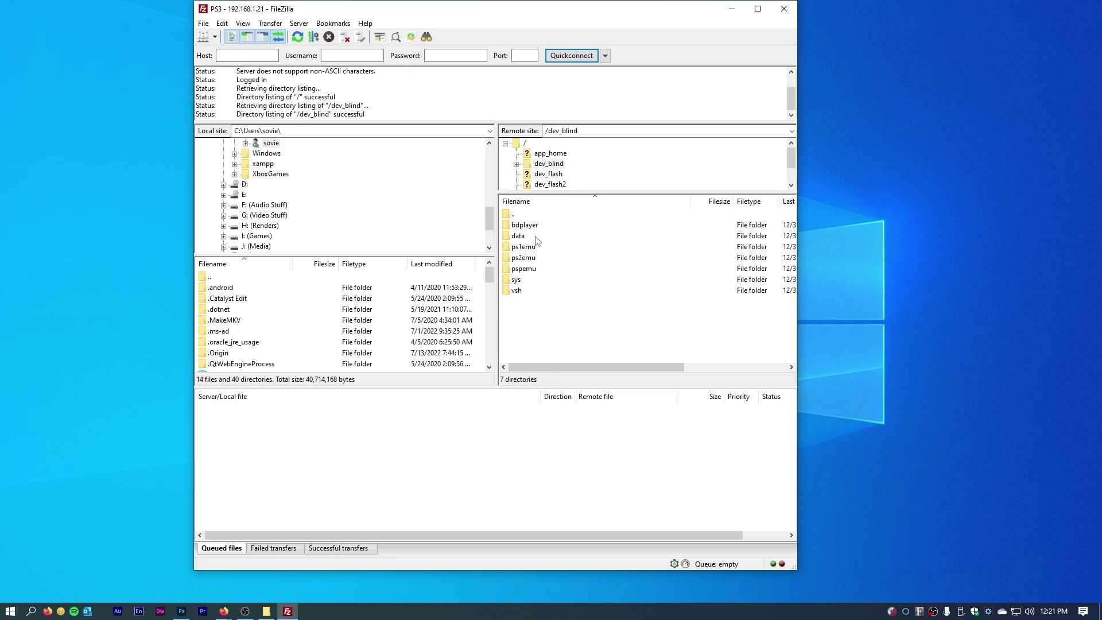
pyautogui.doubleClick(518, 291)
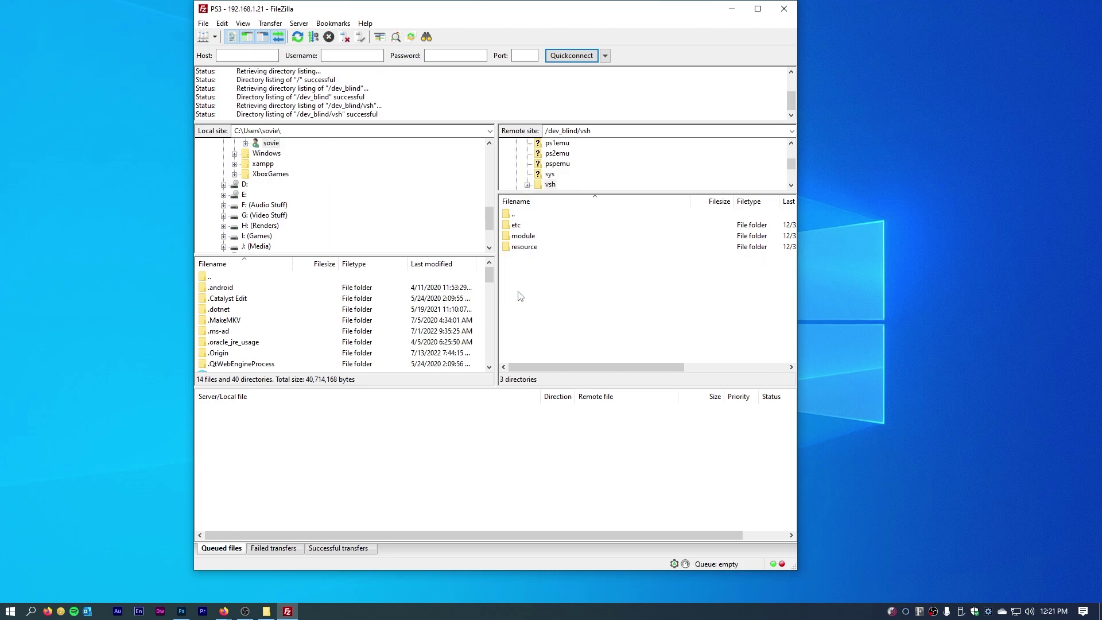
pyautogui.doubleClick(532, 249)
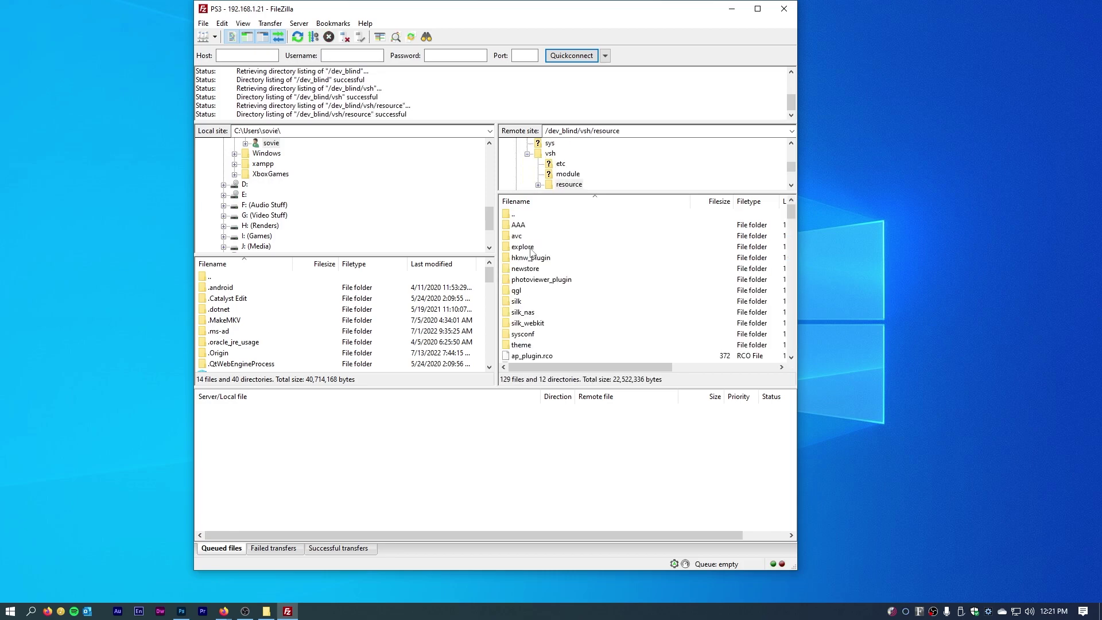
# Step: Rename the remote file coldboot.raf to coldboot.raf.old in the resource folder
pyautogui.scroll(-6, 597, 325)
pyautogui.scroll(-3, 598, 324)
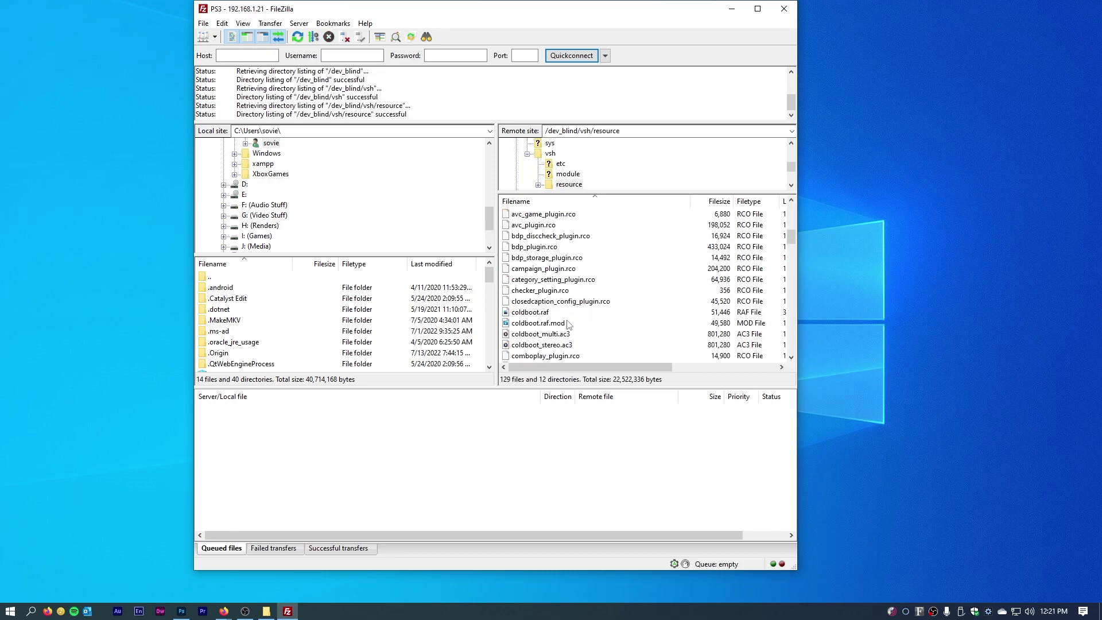
pyautogui.click(542, 315)
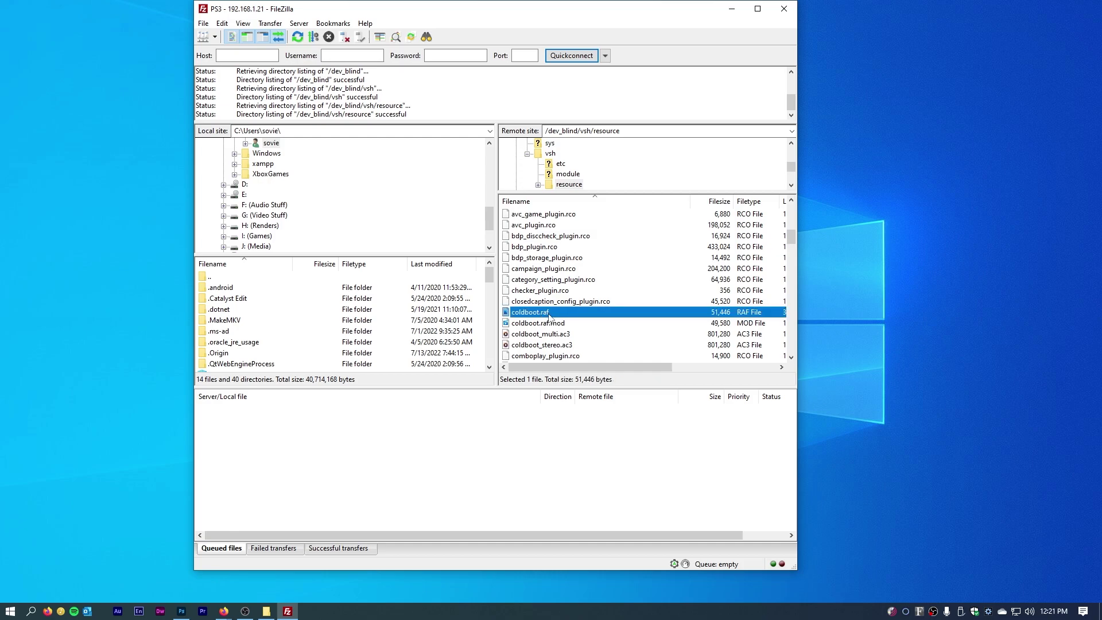
pyautogui.click(550, 316)
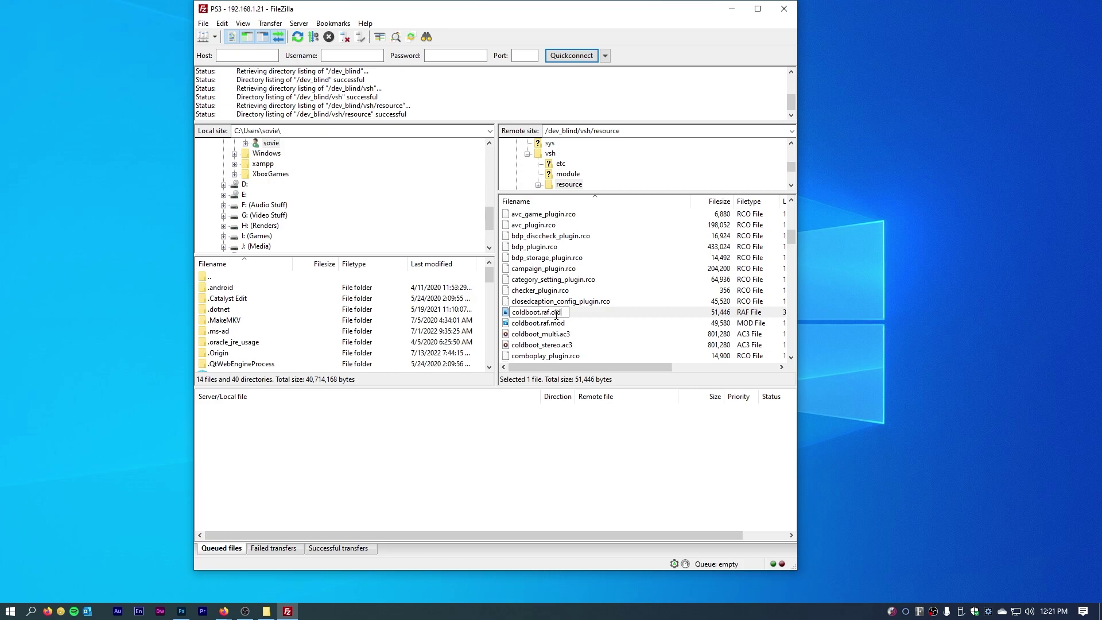
pyautogui.press('Return')
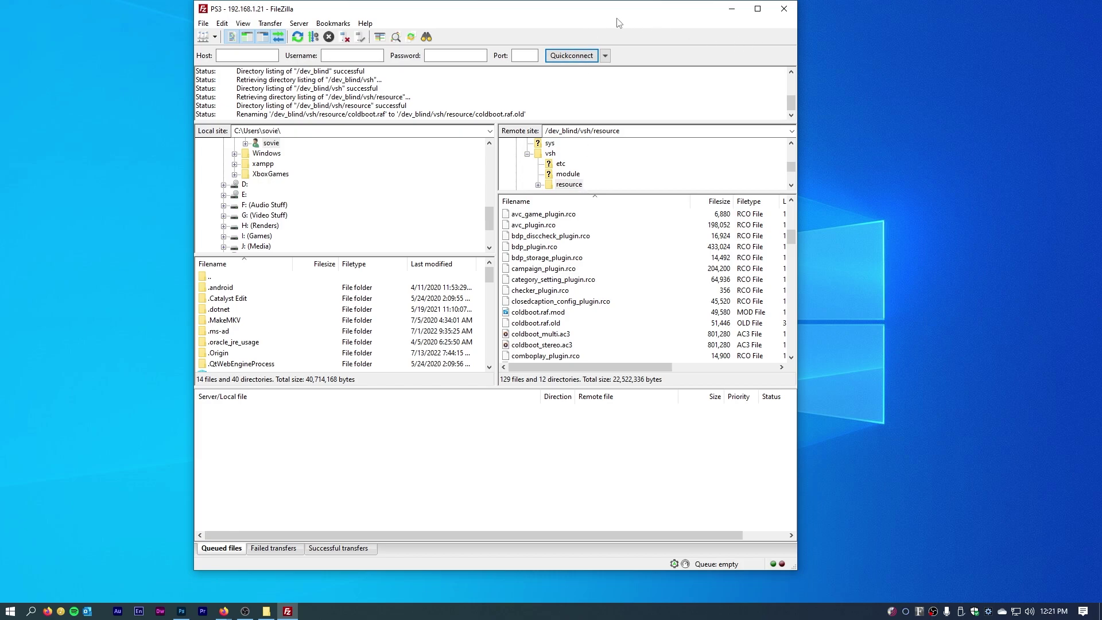
# Step: Upload the custom coldboot.raf from the local dh red folder to /dev_blind/vsh/resource, and put the File Explorer window away
pyautogui.click(266, 611)
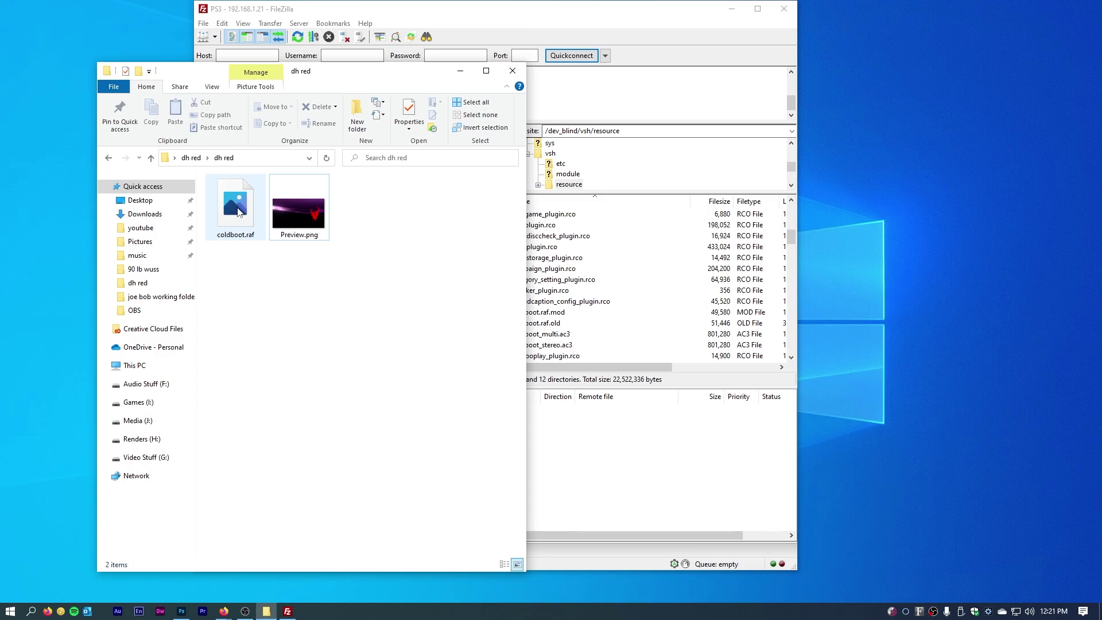
pyautogui.moveTo(241, 212); pyautogui.dragTo(596, 313)
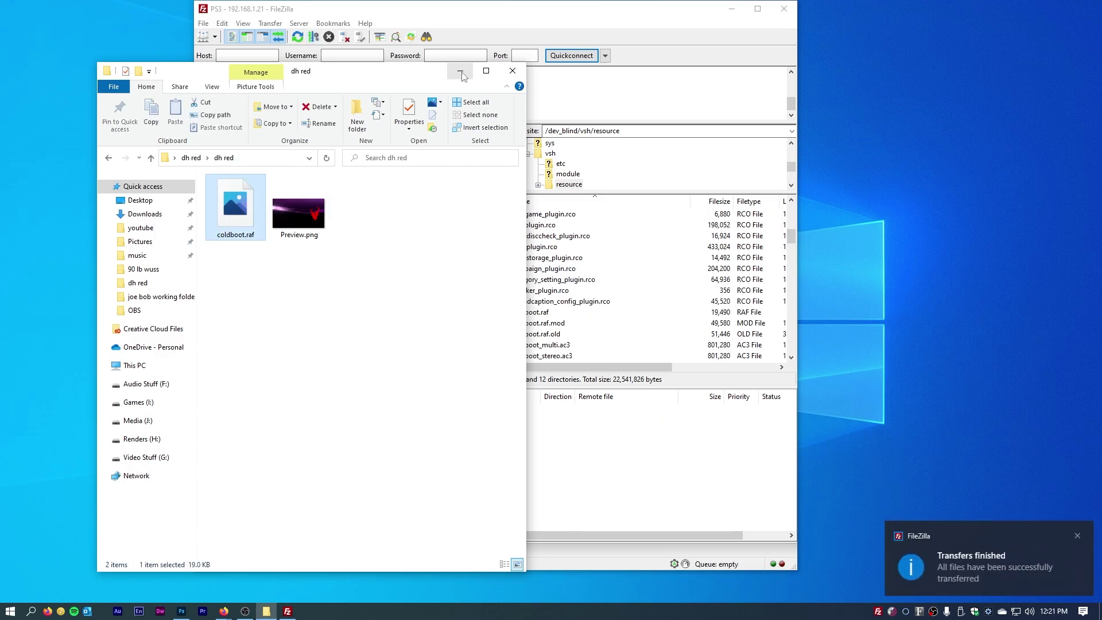
pyautogui.hotkey('alt', 'F4')
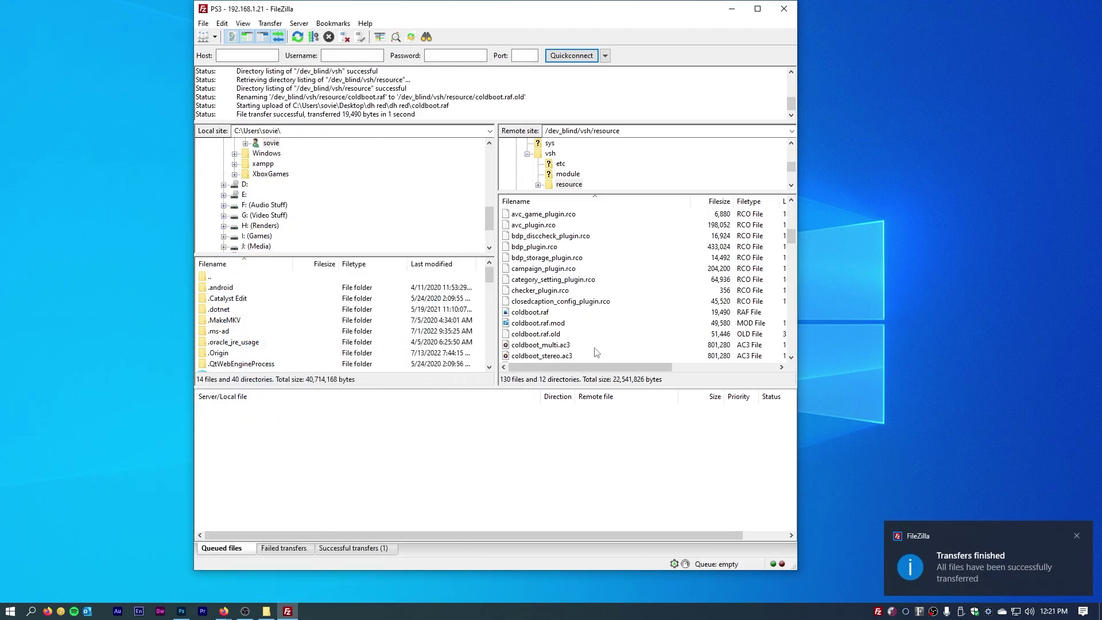
pyautogui.scroll(5, 595, 275)
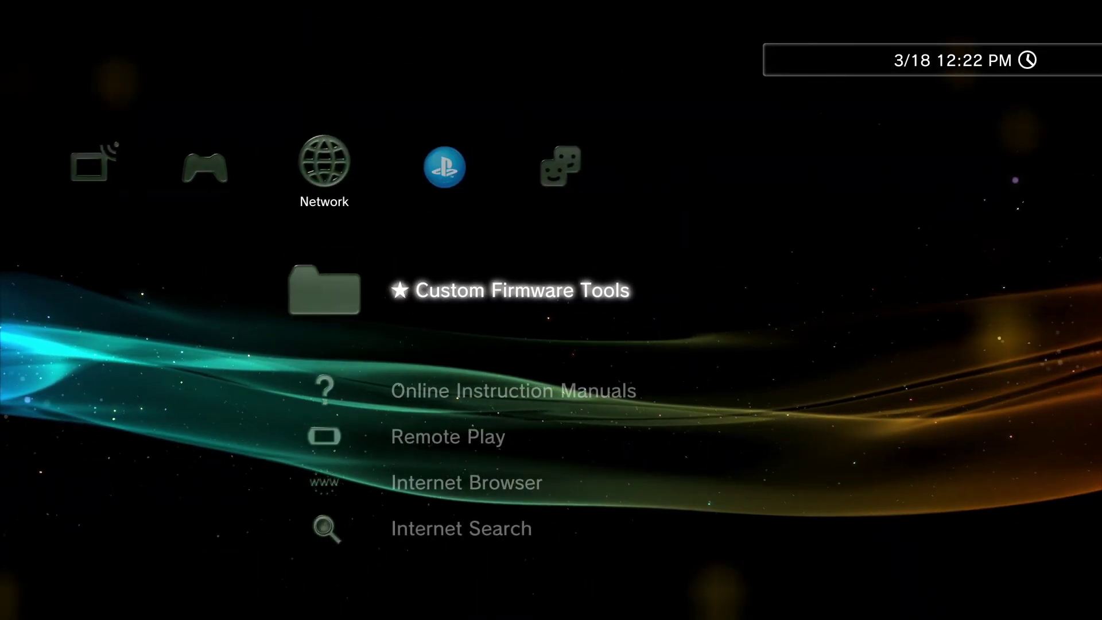
# Step: Open Custom Firmware Tools in the console's Network category
pyautogui.press('Return')
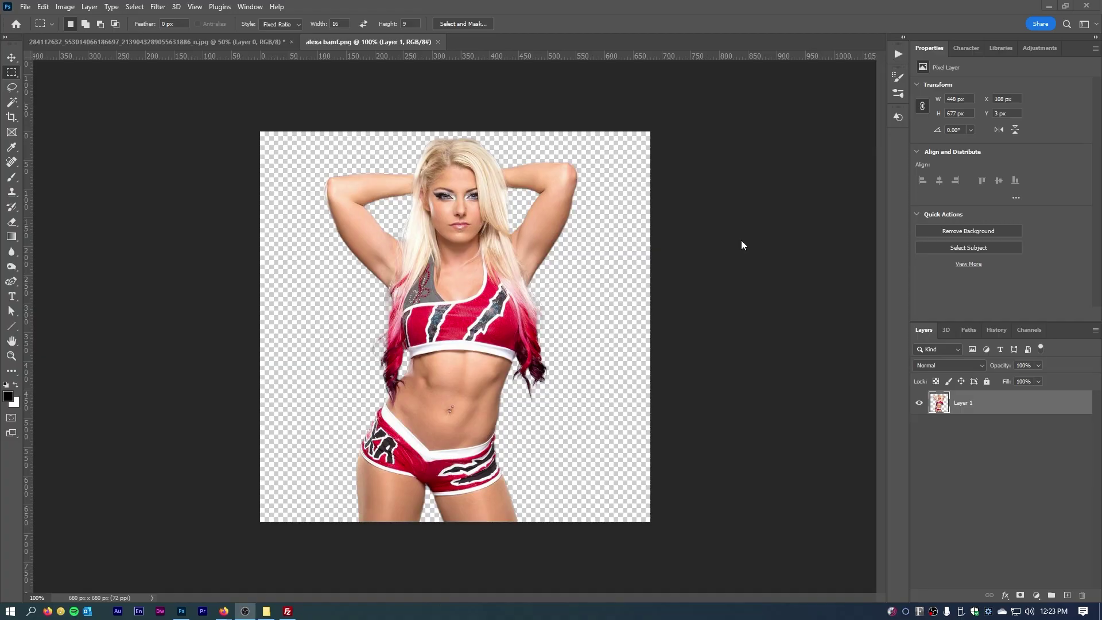
# Step: Save a PNG copy of the image as "alexa bamf copy.png" in the Desktop's dh red folder, accepting the PNG options
pyautogui.click(25, 8)
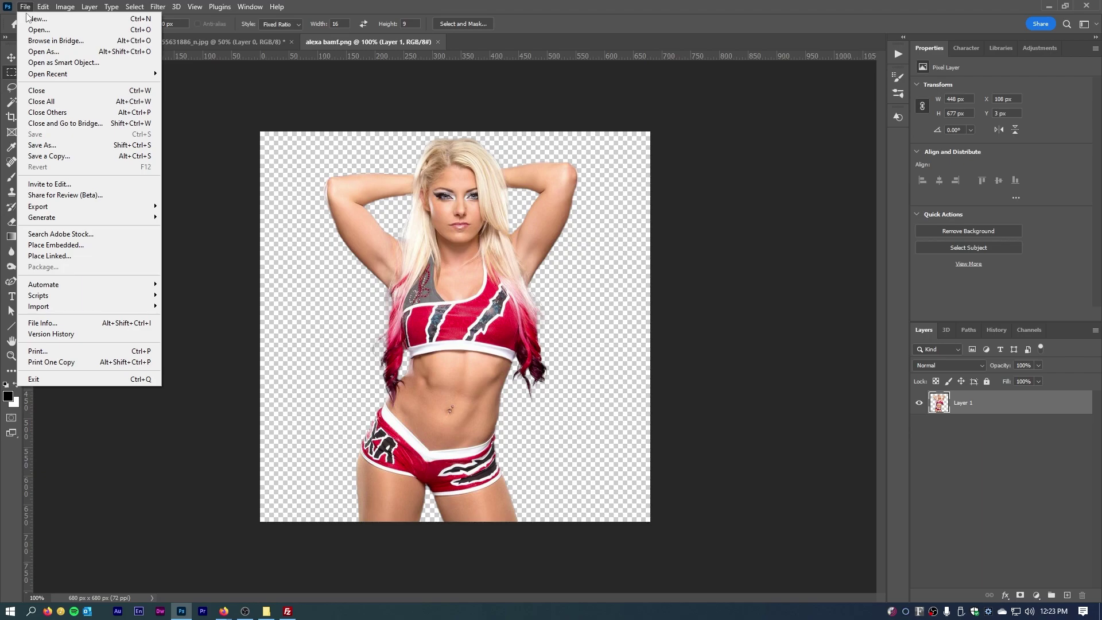
pyautogui.click(55, 158)
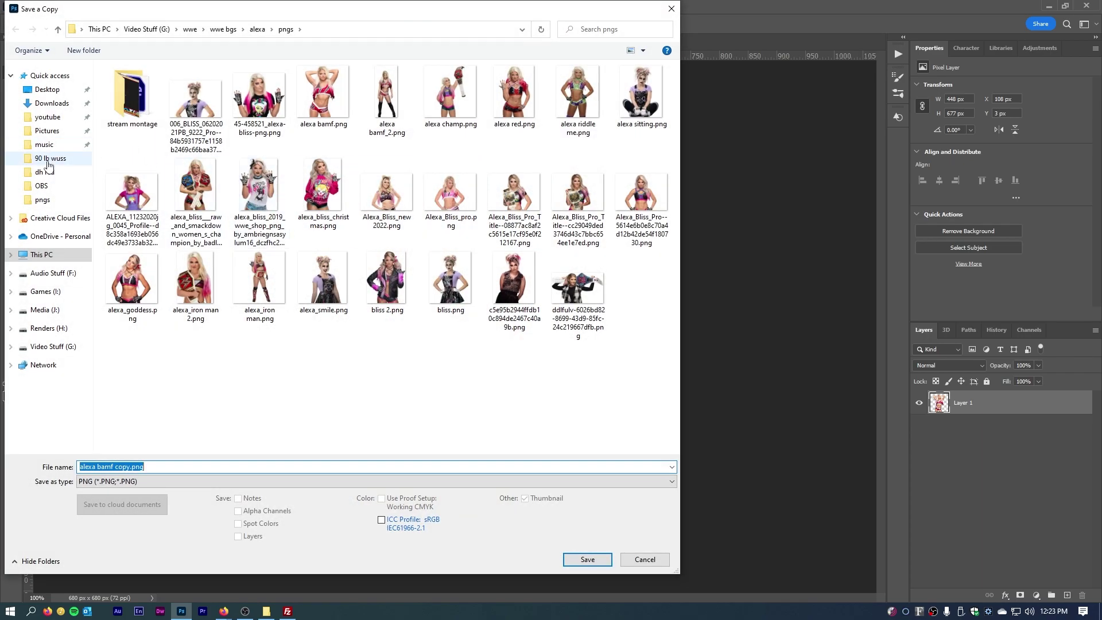
pyautogui.click(45, 172)
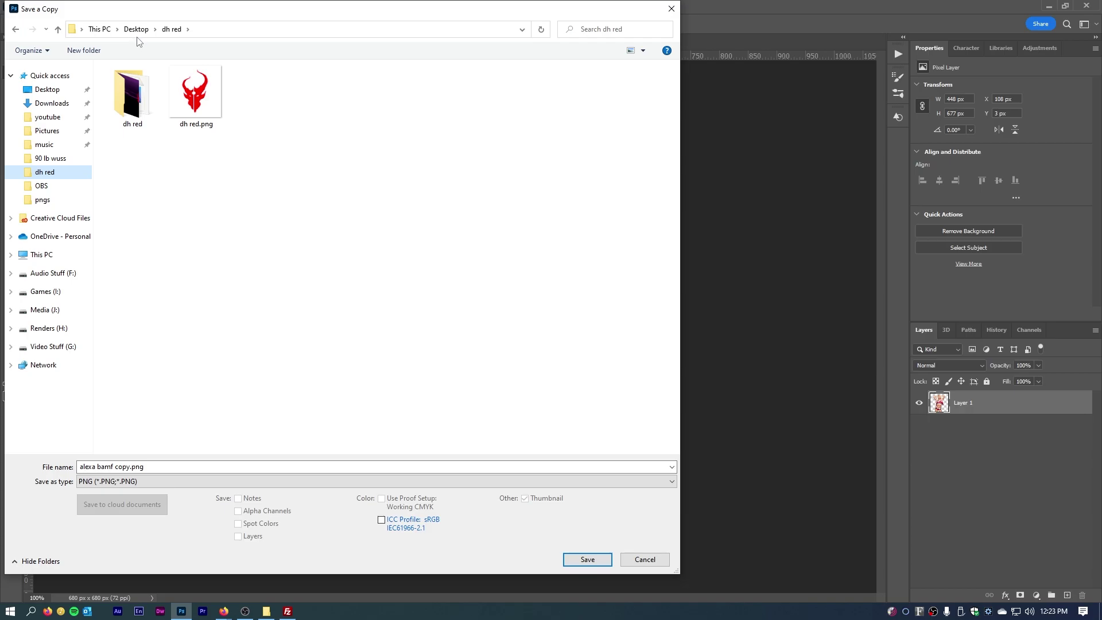
pyautogui.click(131, 466)
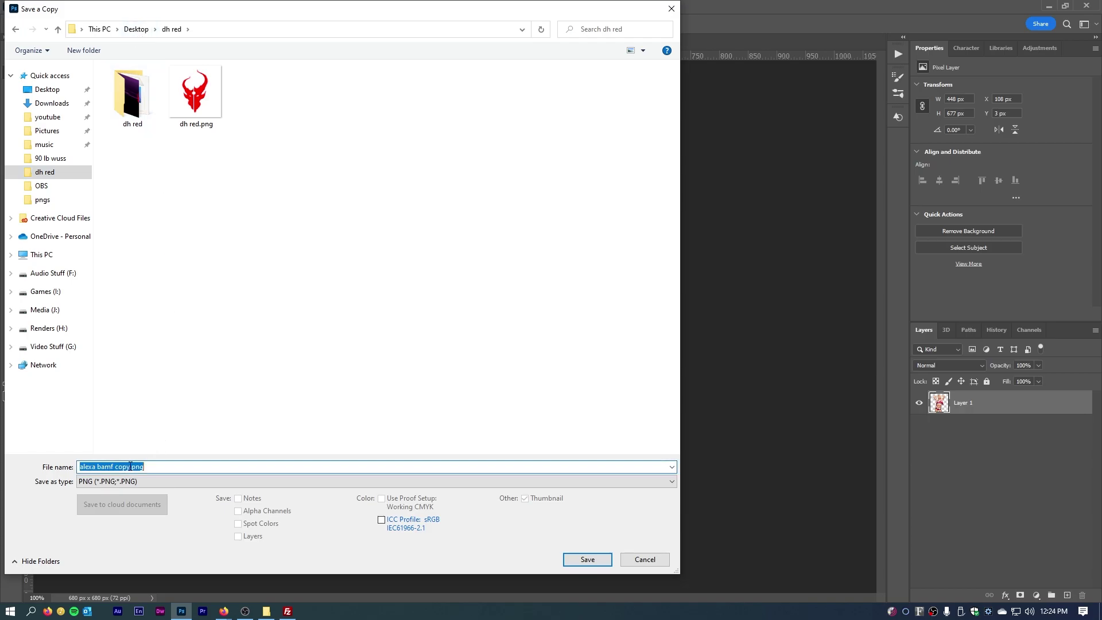
pyautogui.click(594, 565)
pyautogui.click(619, 175)
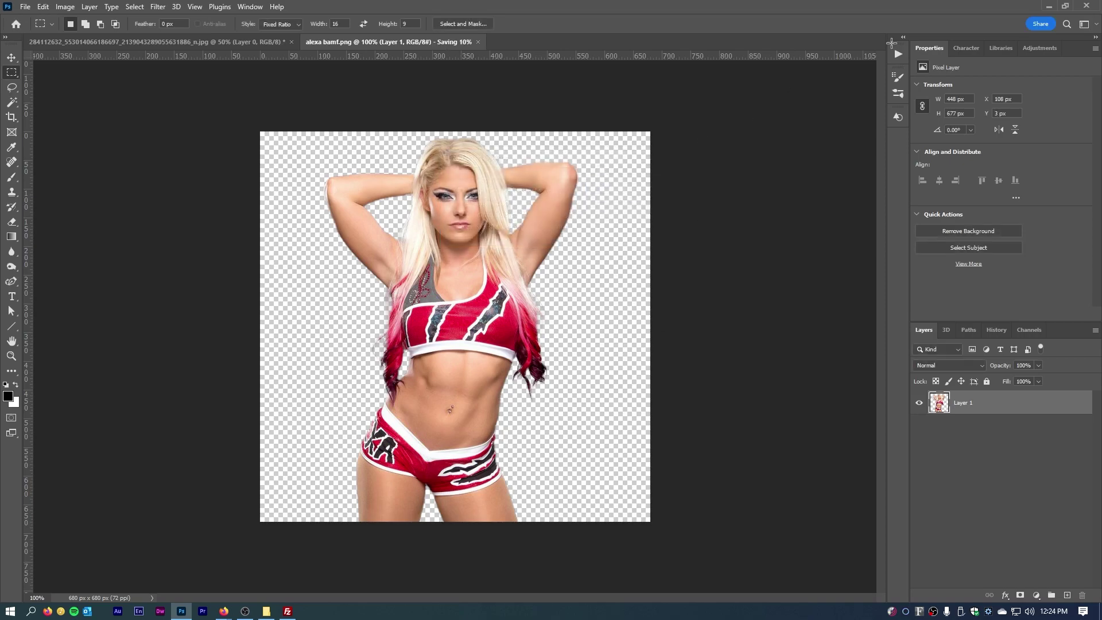
# Step: Put the open windows away, launch Easy Static RAF Converter from the desktop's dh red folder, and load alexa bamf copy.png
pyautogui.click(1046, 6)
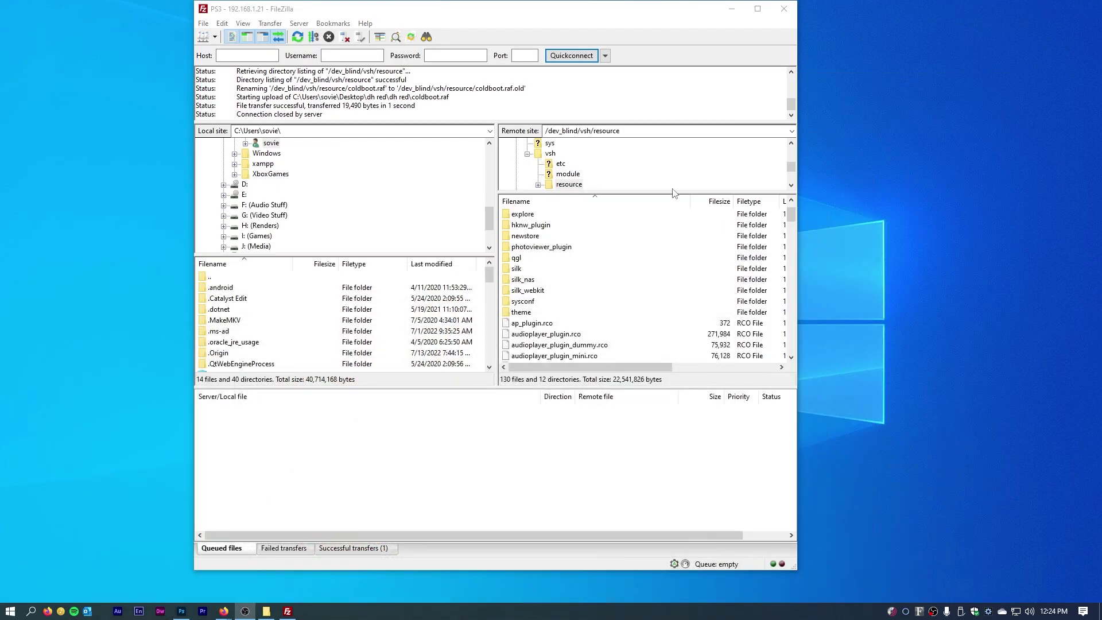
pyautogui.click(732, 13)
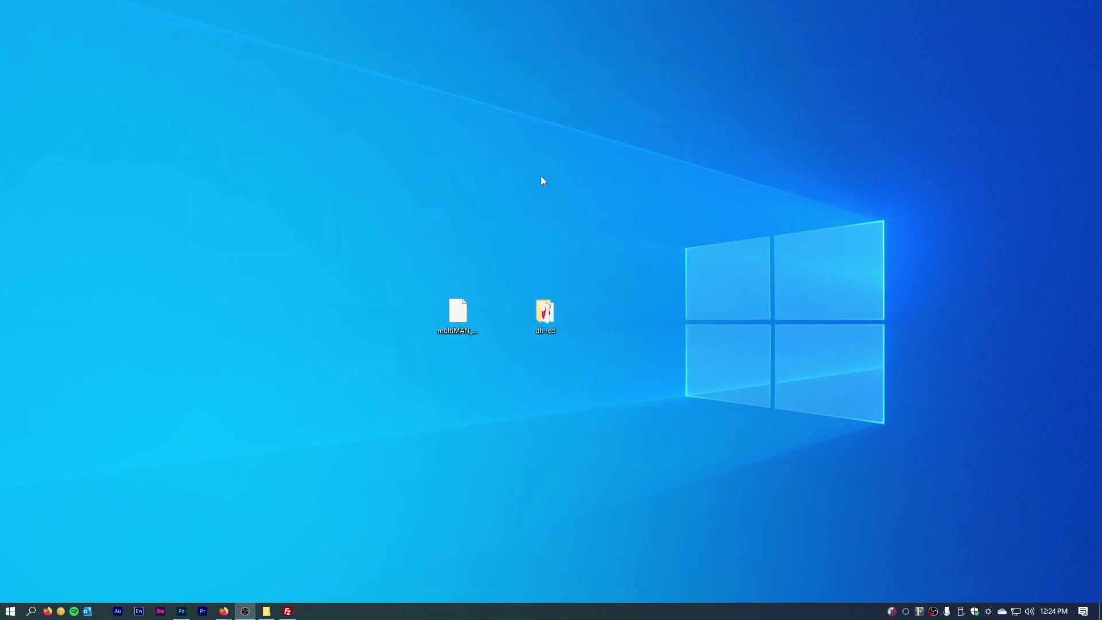
pyautogui.doubleClick(544, 310)
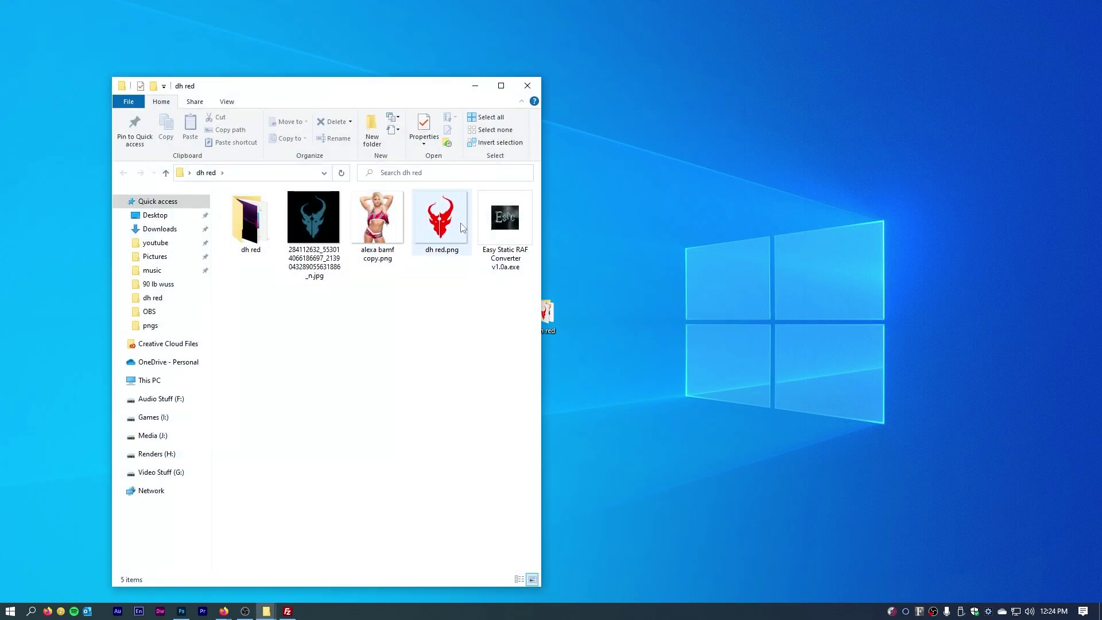
pyautogui.doubleClick(501, 227)
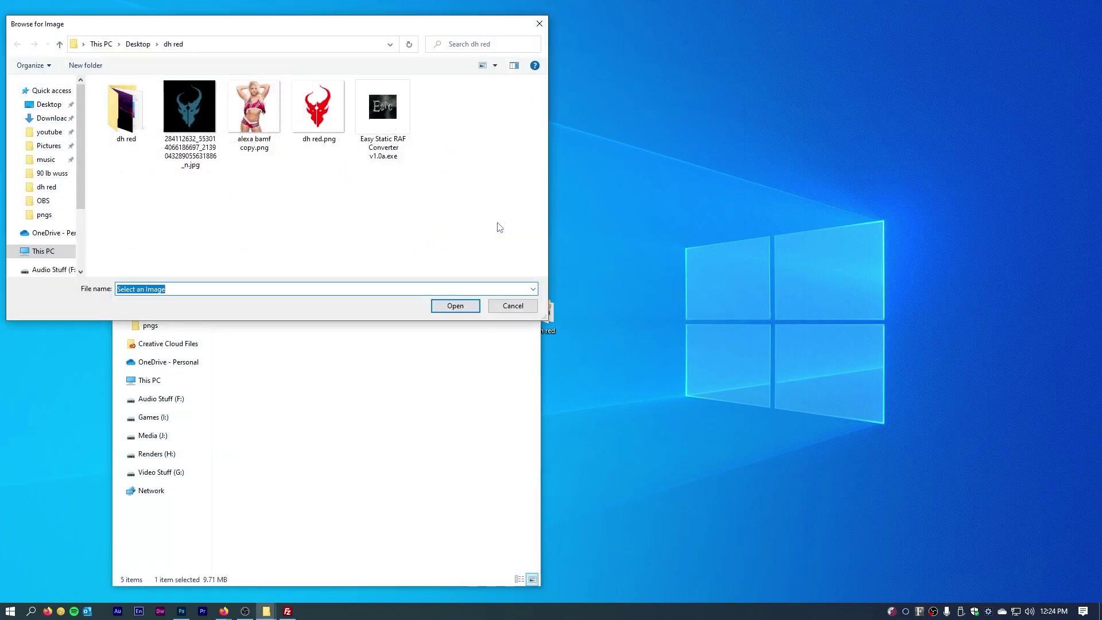
pyautogui.click(270, 126)
pyautogui.click(456, 306)
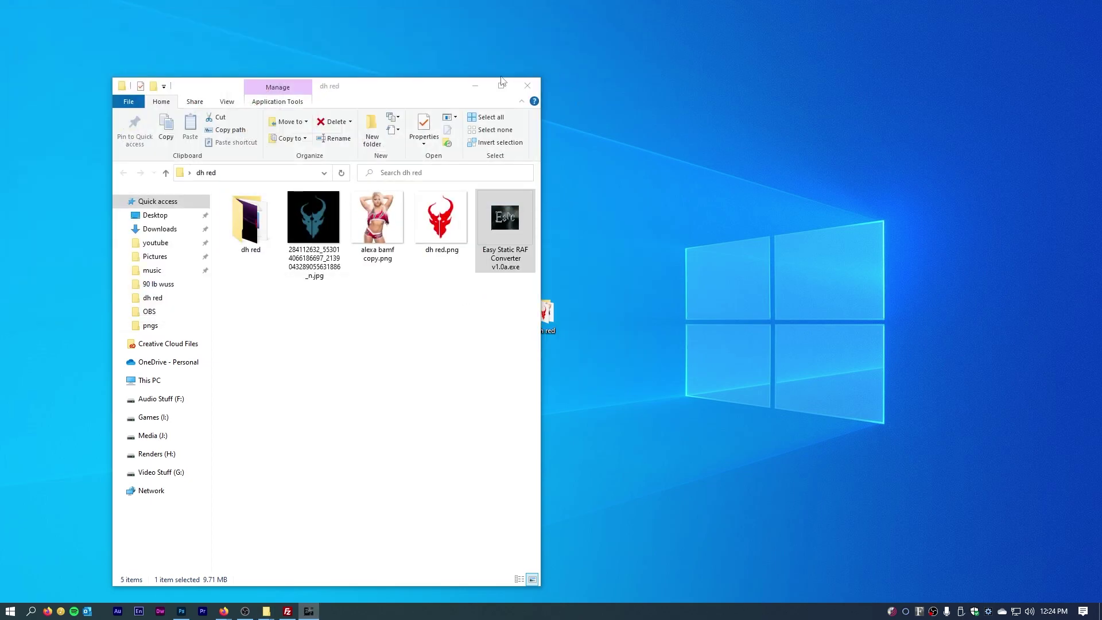
# Step: Preview the image in Static RAF Converter, set its position to Bottom Right, and convert it to a RAF file
pyautogui.click(476, 85)
pyautogui.click(284, 259)
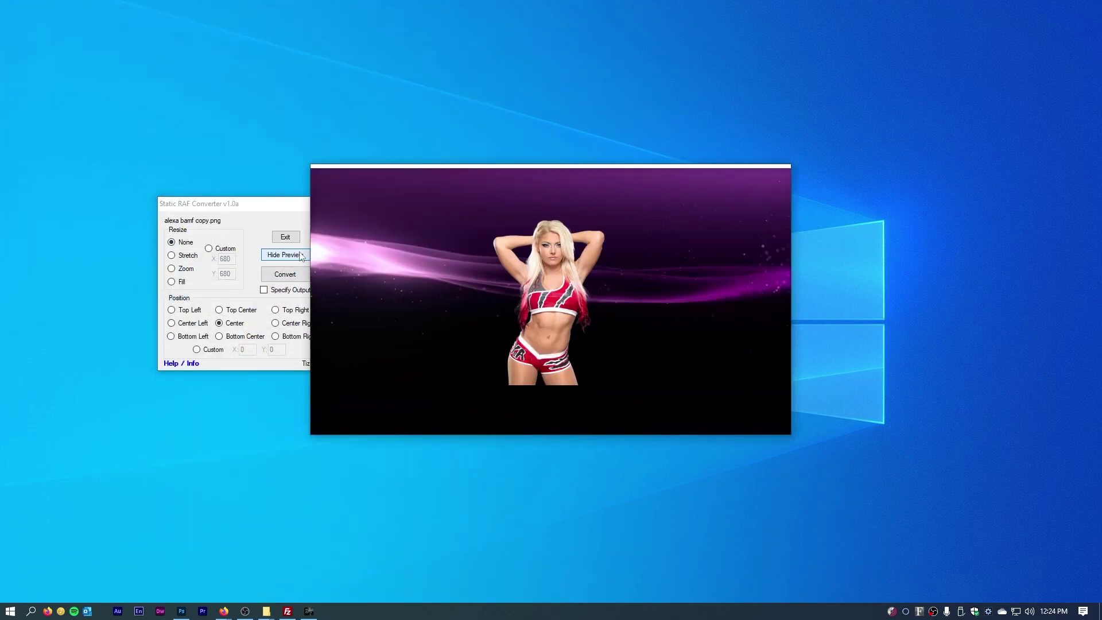
pyautogui.moveTo(502, 171); pyautogui.dragTo(580, 156)
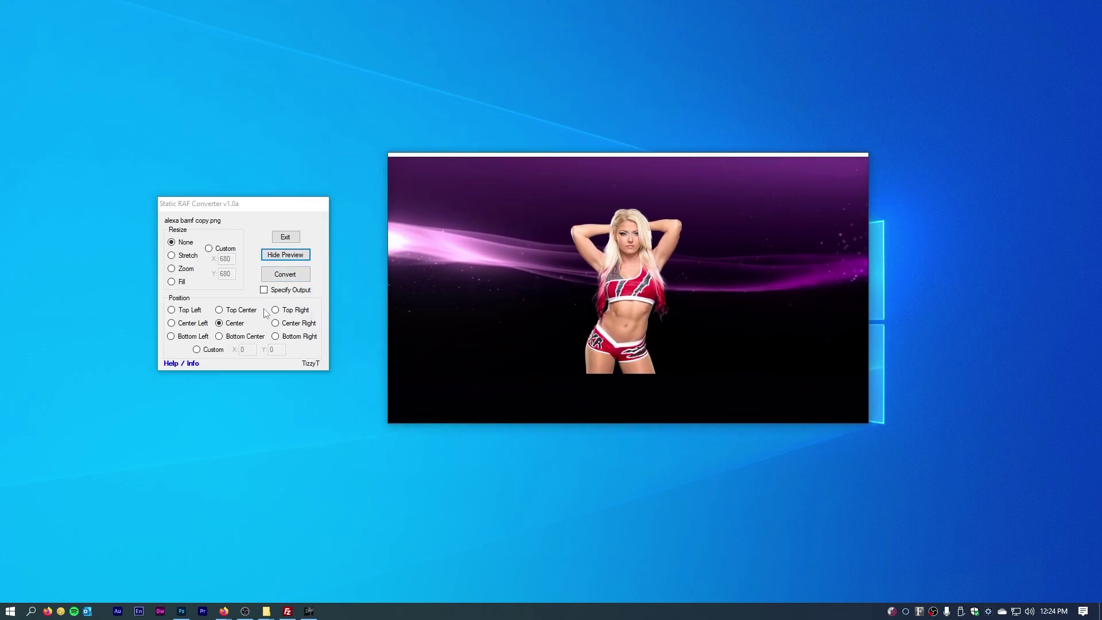
pyautogui.click(275, 337)
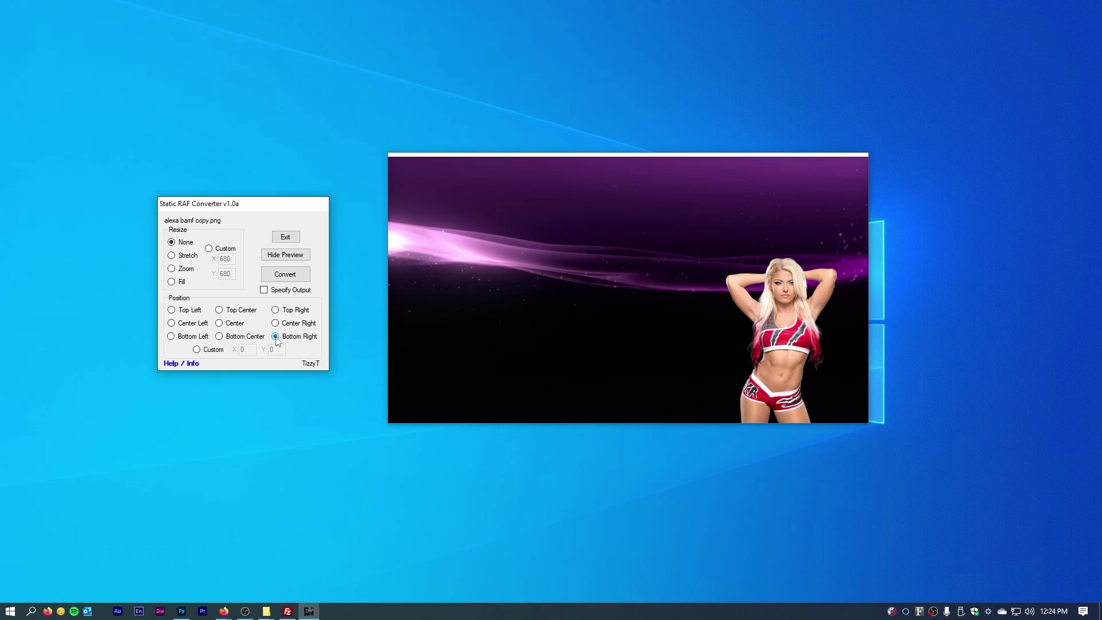
pyautogui.click(283, 274)
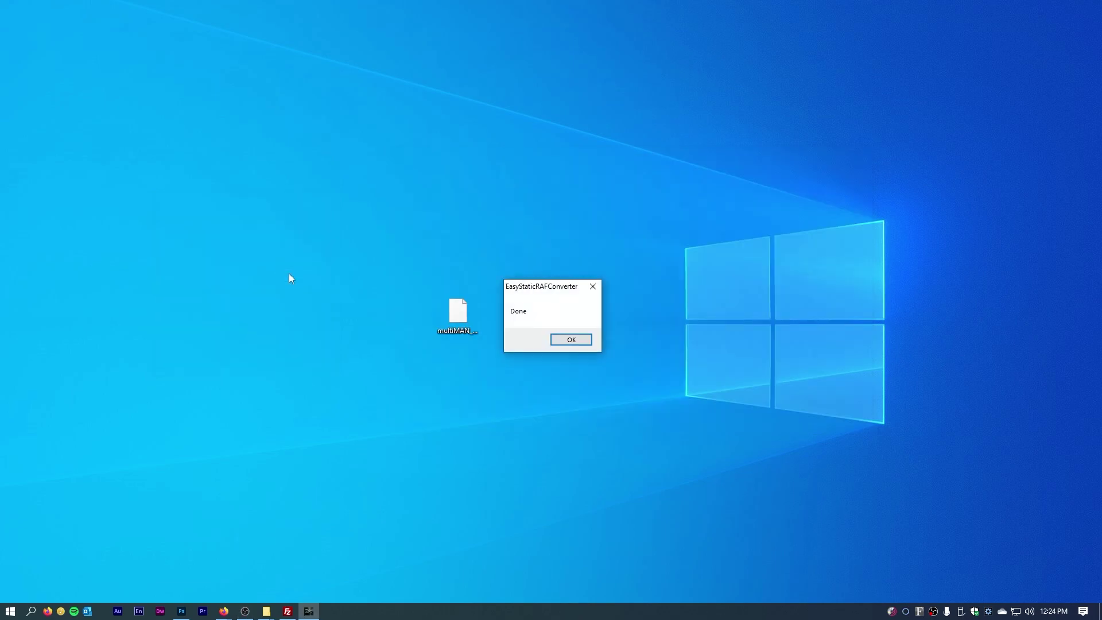
pyautogui.click(574, 343)
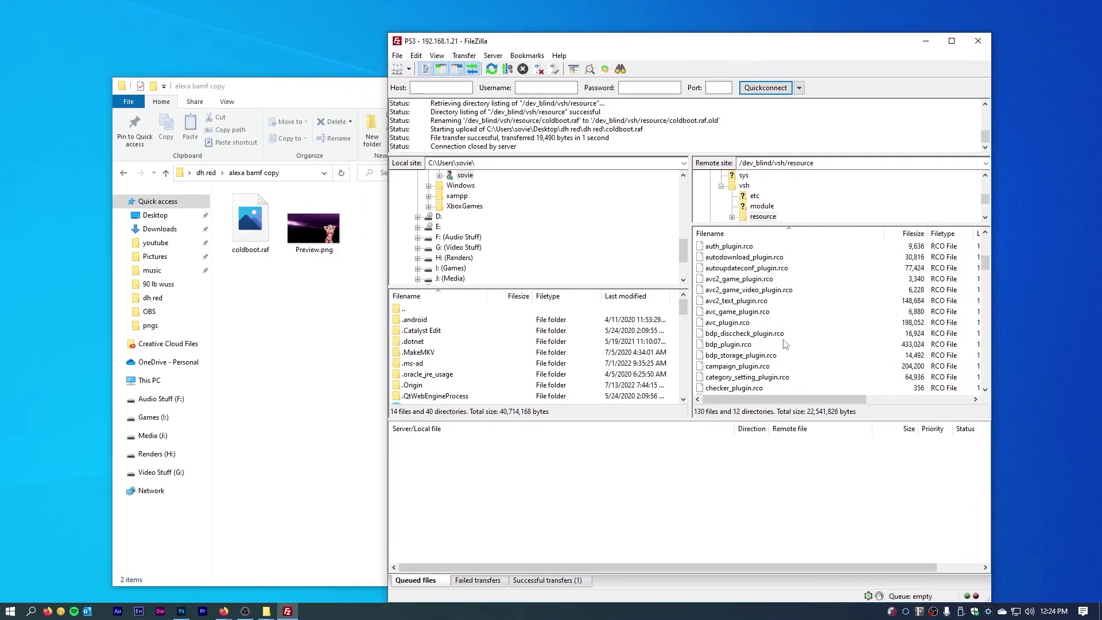
# Step: In FileZilla, replace the remote coldboot.raf in /dev_blind/vsh/resource with the coldboot.raf from the local alexa bamf copy folder
pyautogui.scroll(-1, 785, 344)
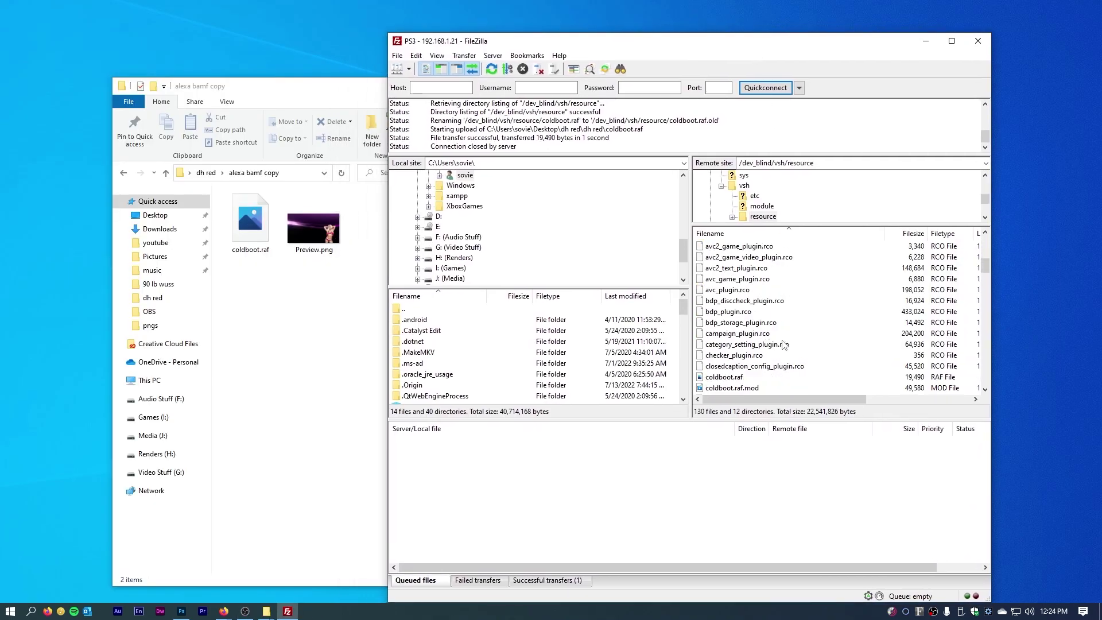
pyautogui.click(723, 378)
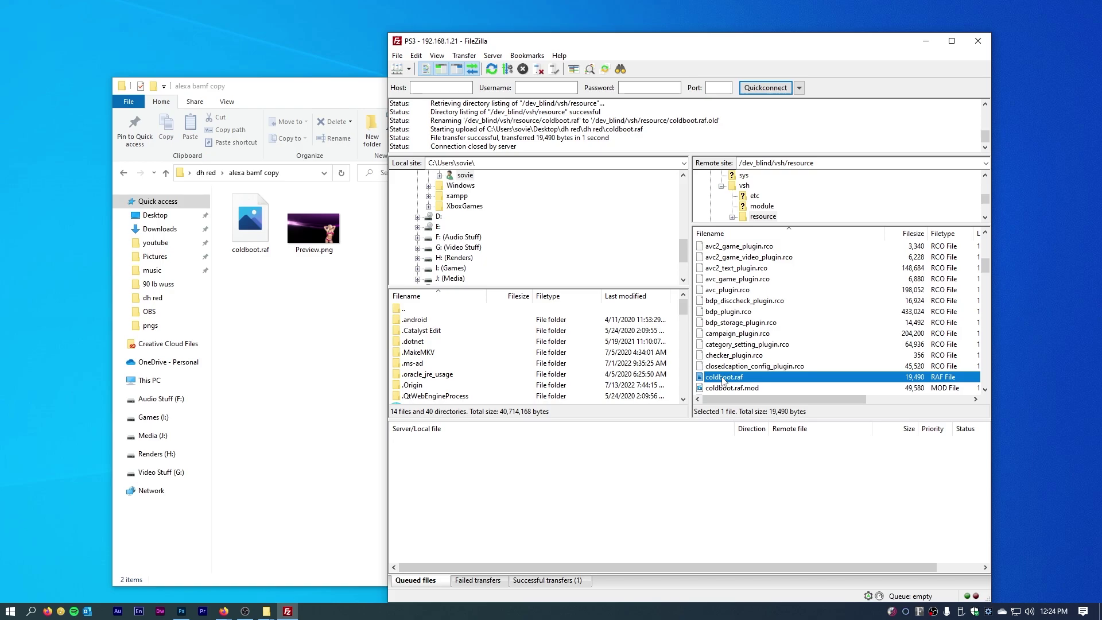
pyautogui.press('Delete')
pyautogui.click(781, 320)
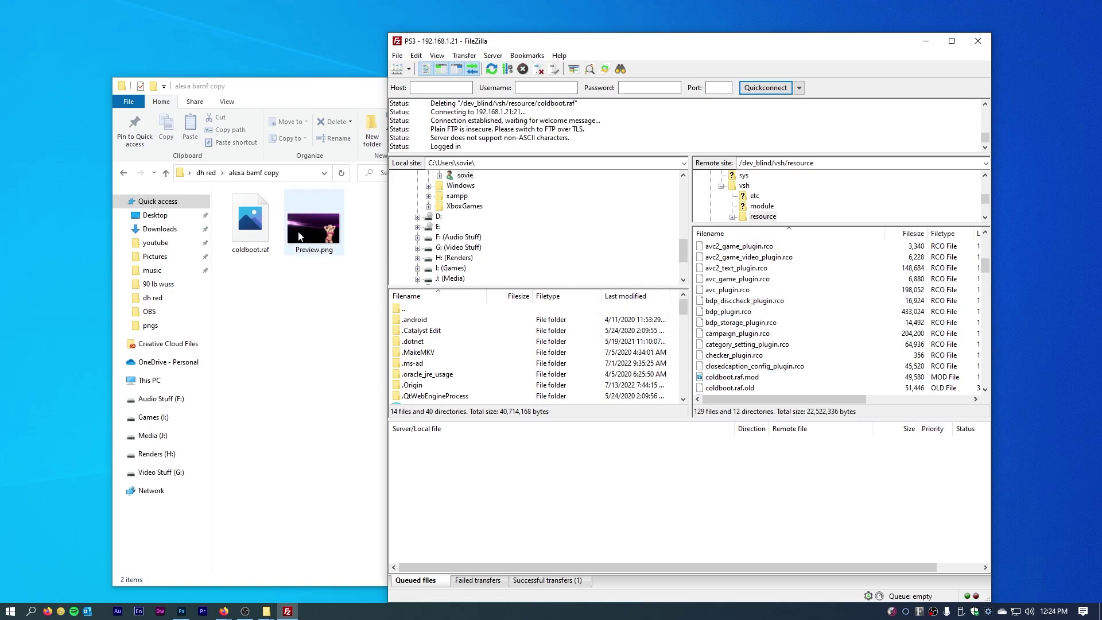
pyautogui.moveTo(257, 230); pyautogui.dragTo(752, 368)
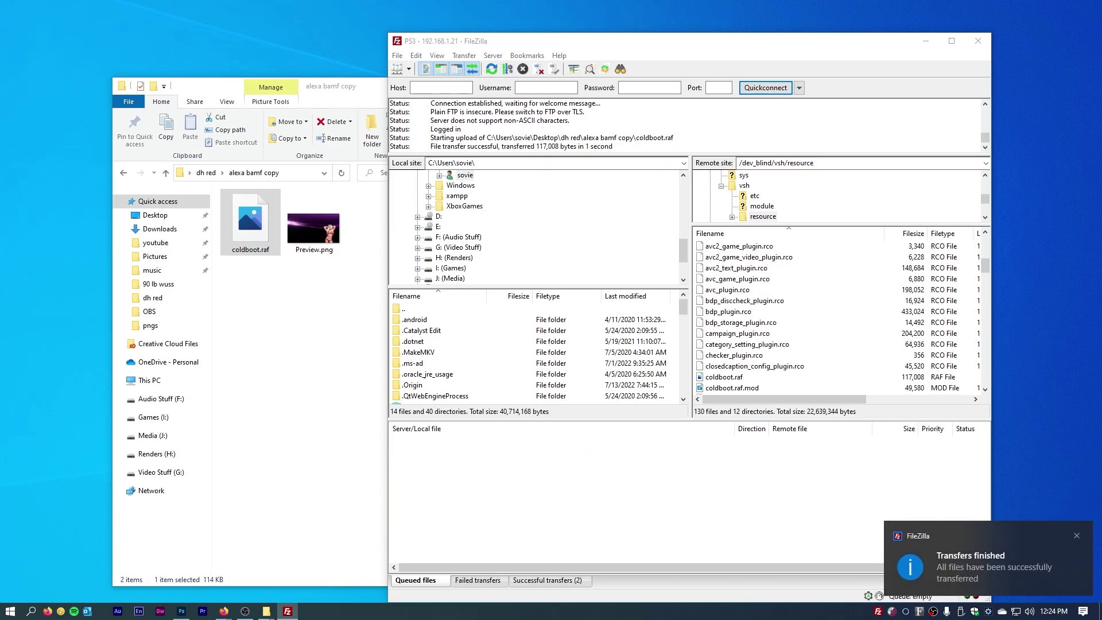